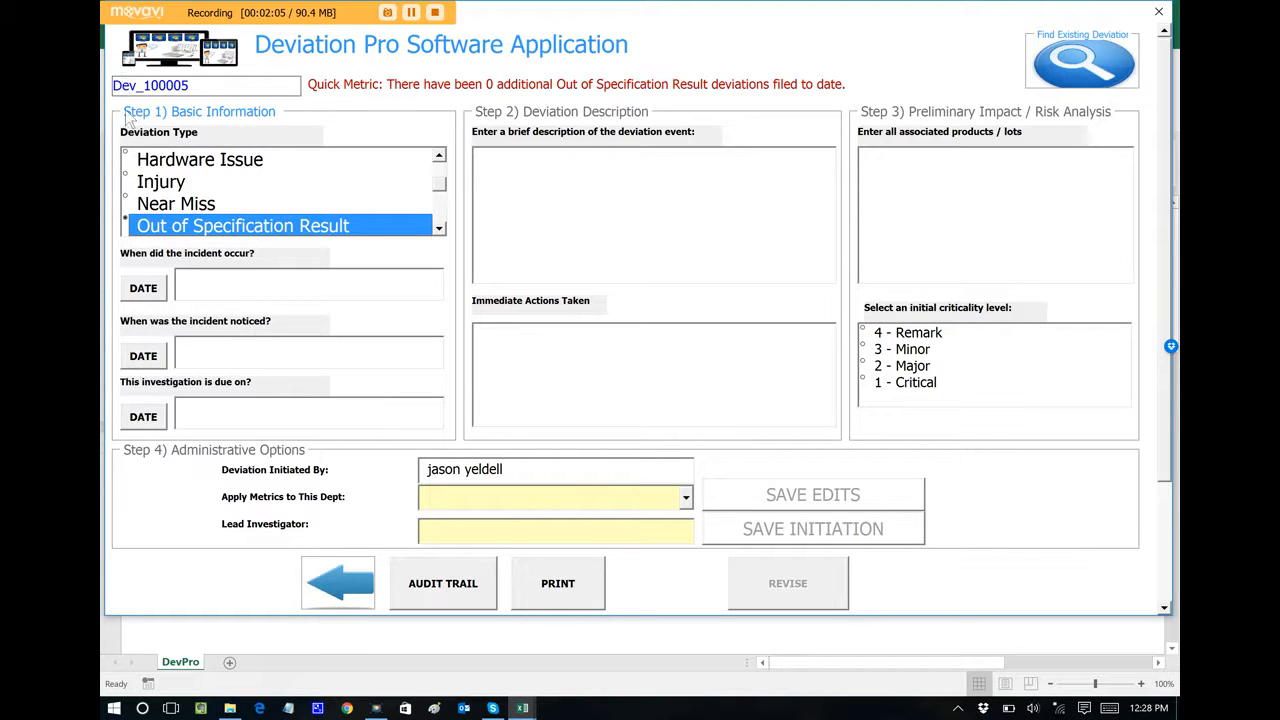
Set both the incident occurrence date and the date it was noticed to 20Jan2016.
click(140, 294)
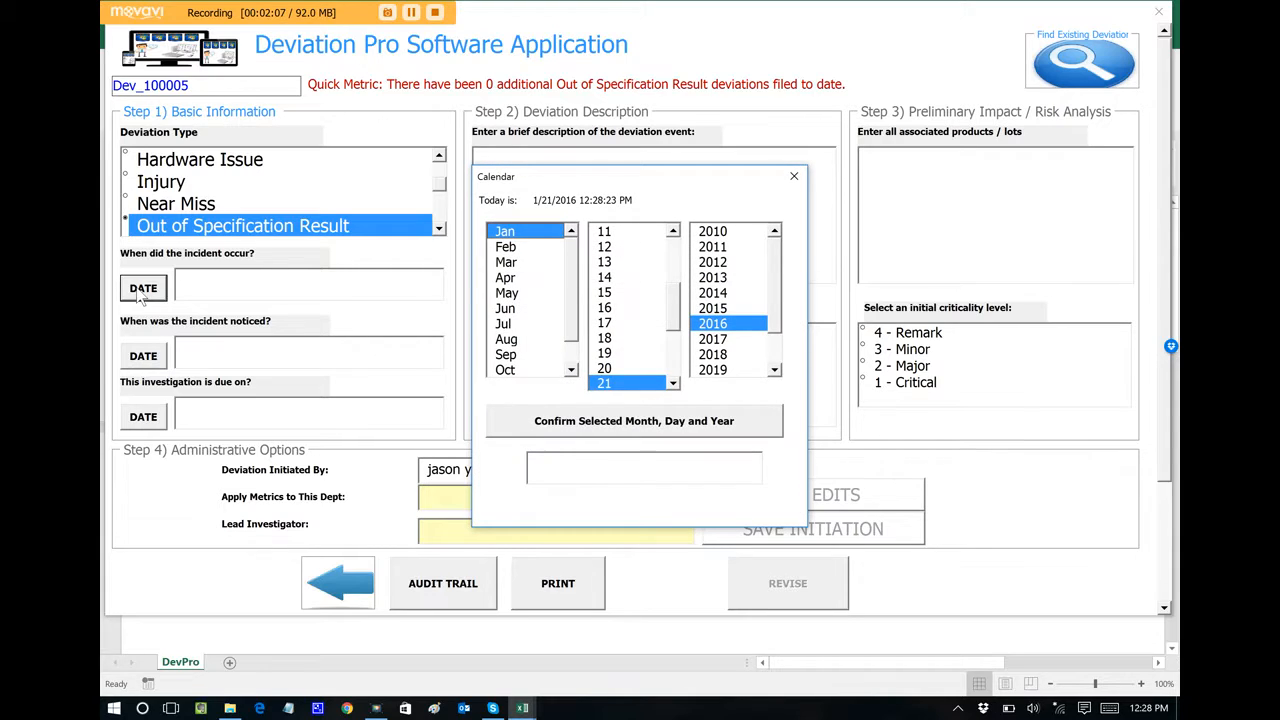
click(612, 368)
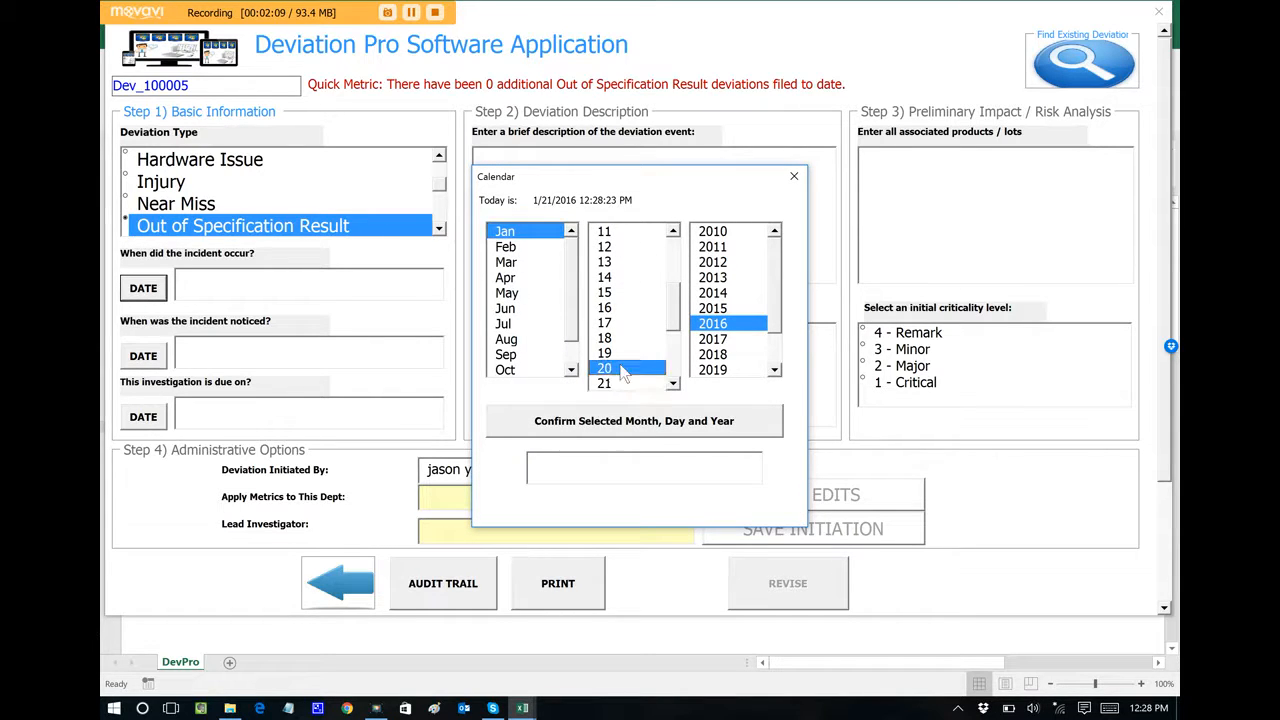
click(626, 414)
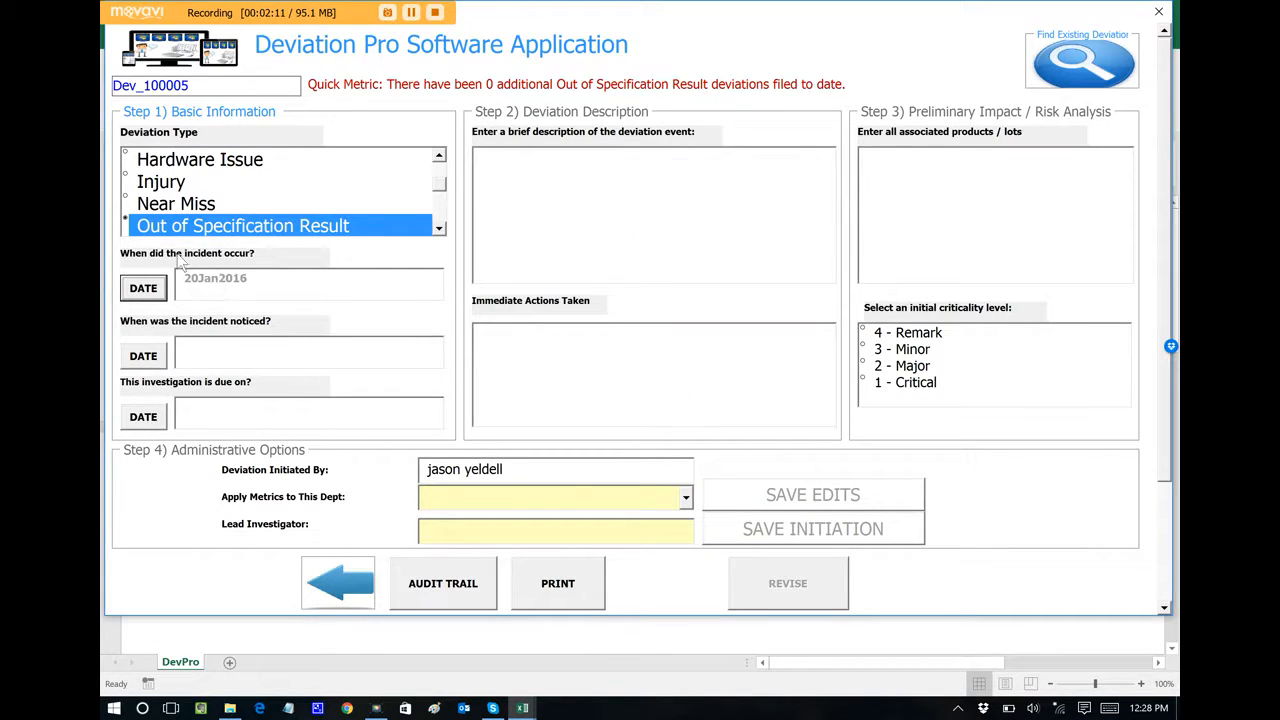
click(145, 356)
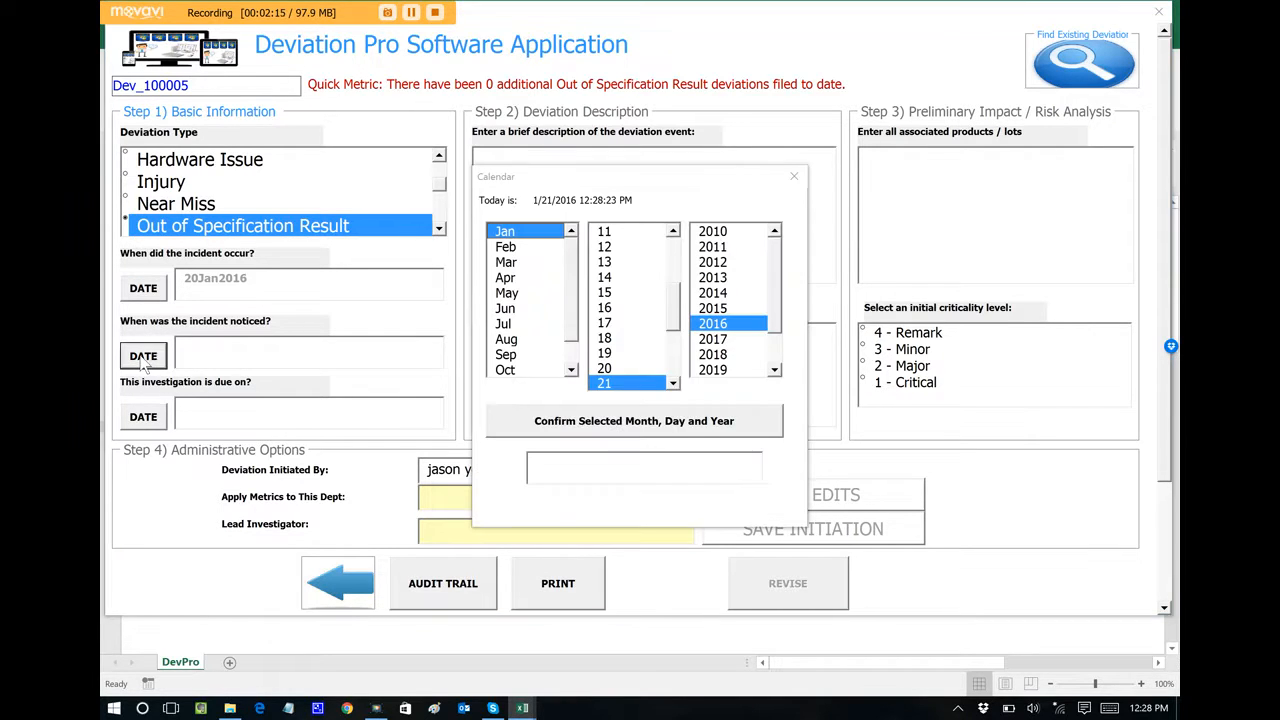
click(606, 368)
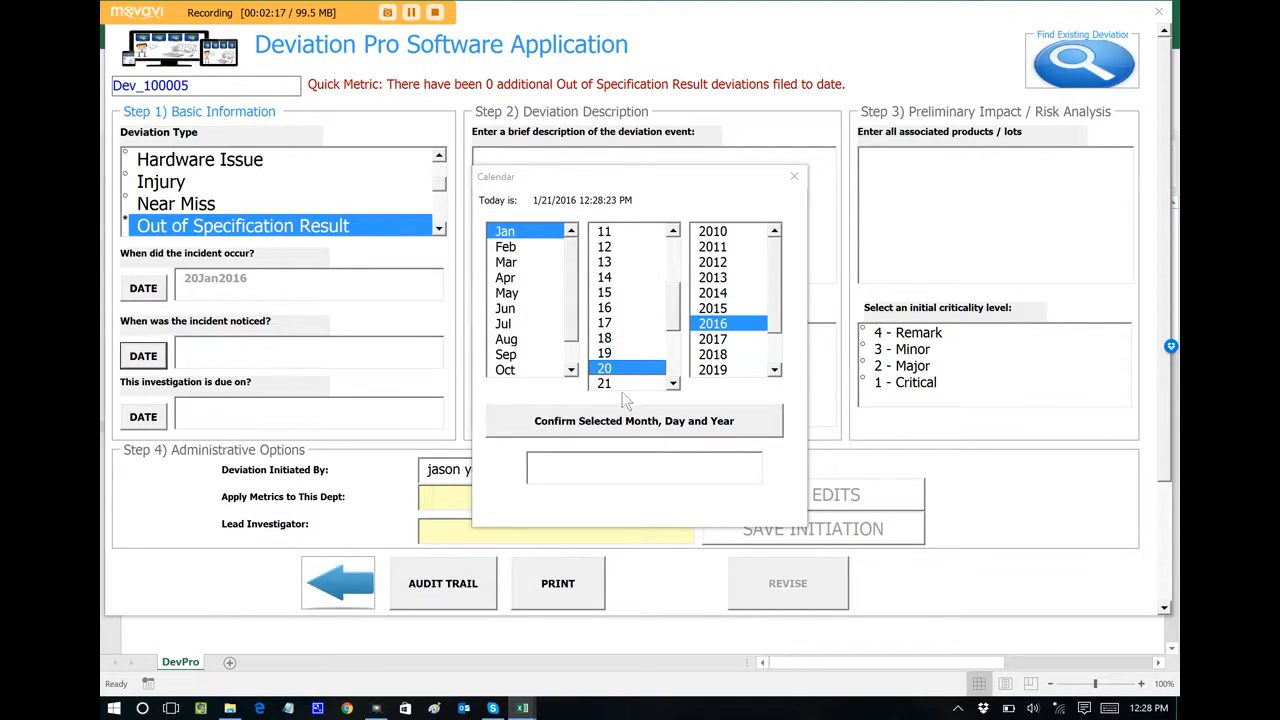
click(632, 421)
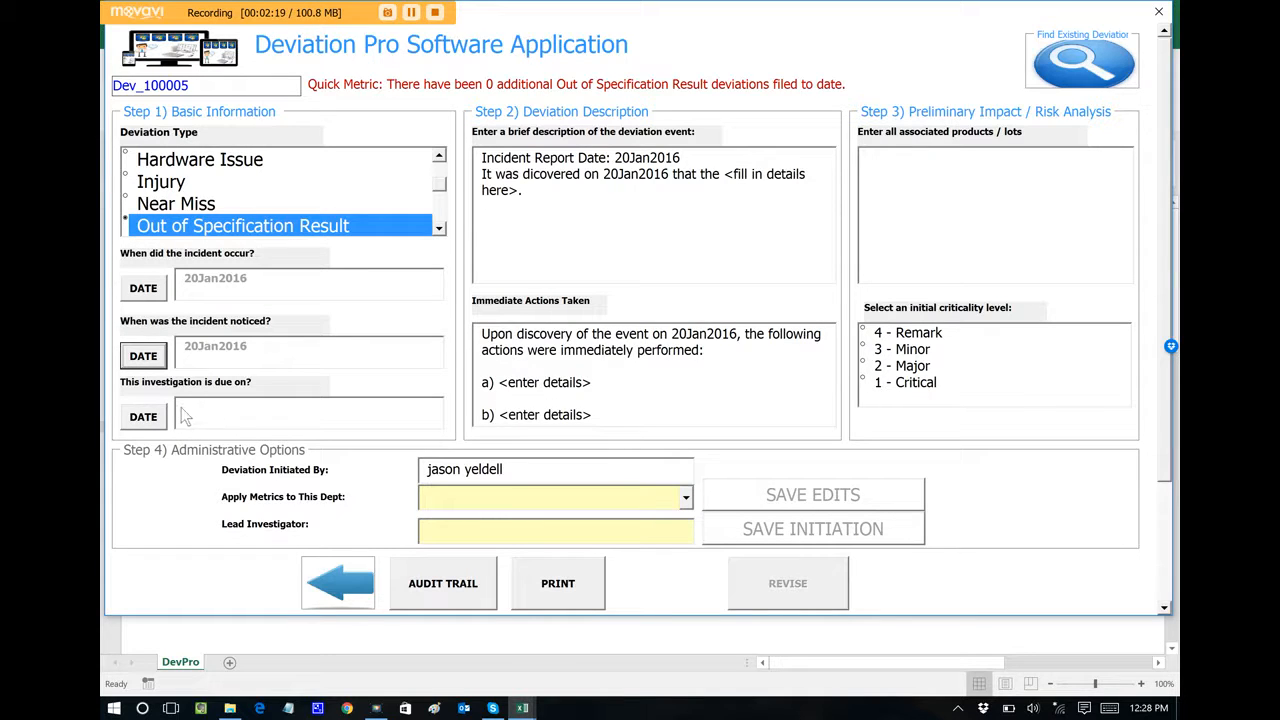
Set the investigation due date to 21Feb2016.
click(143, 417)
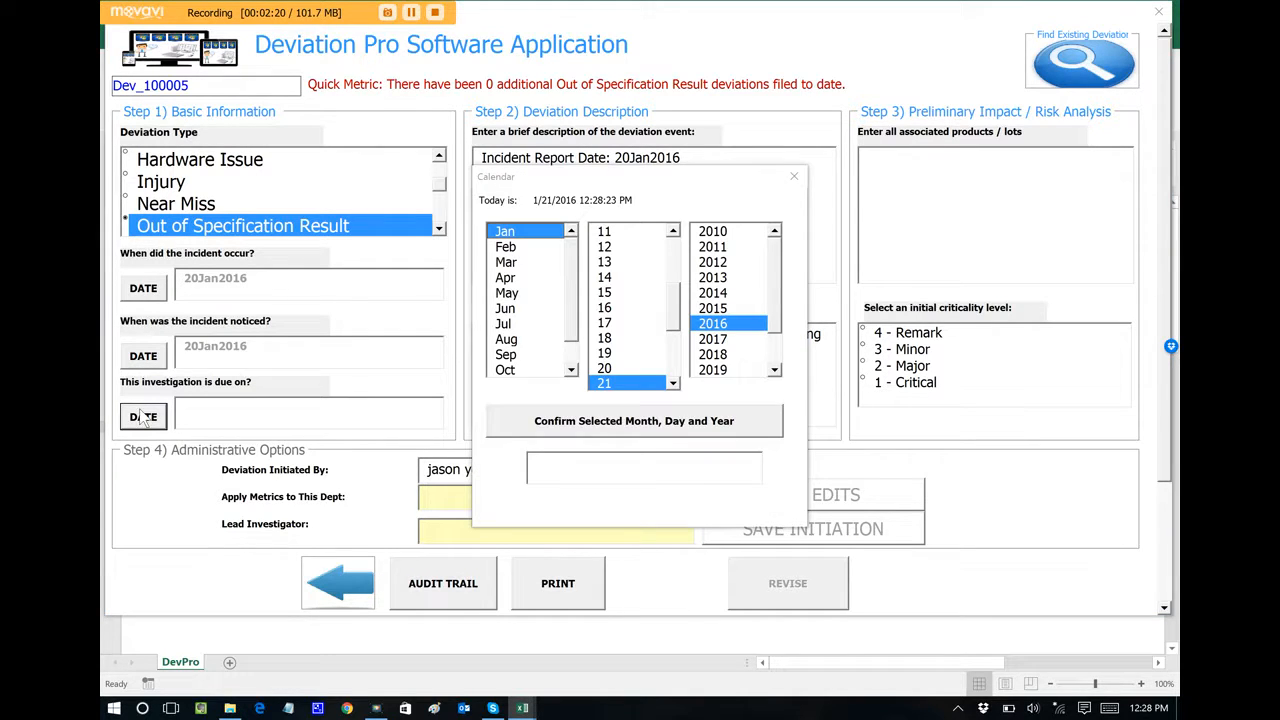
click(520, 250)
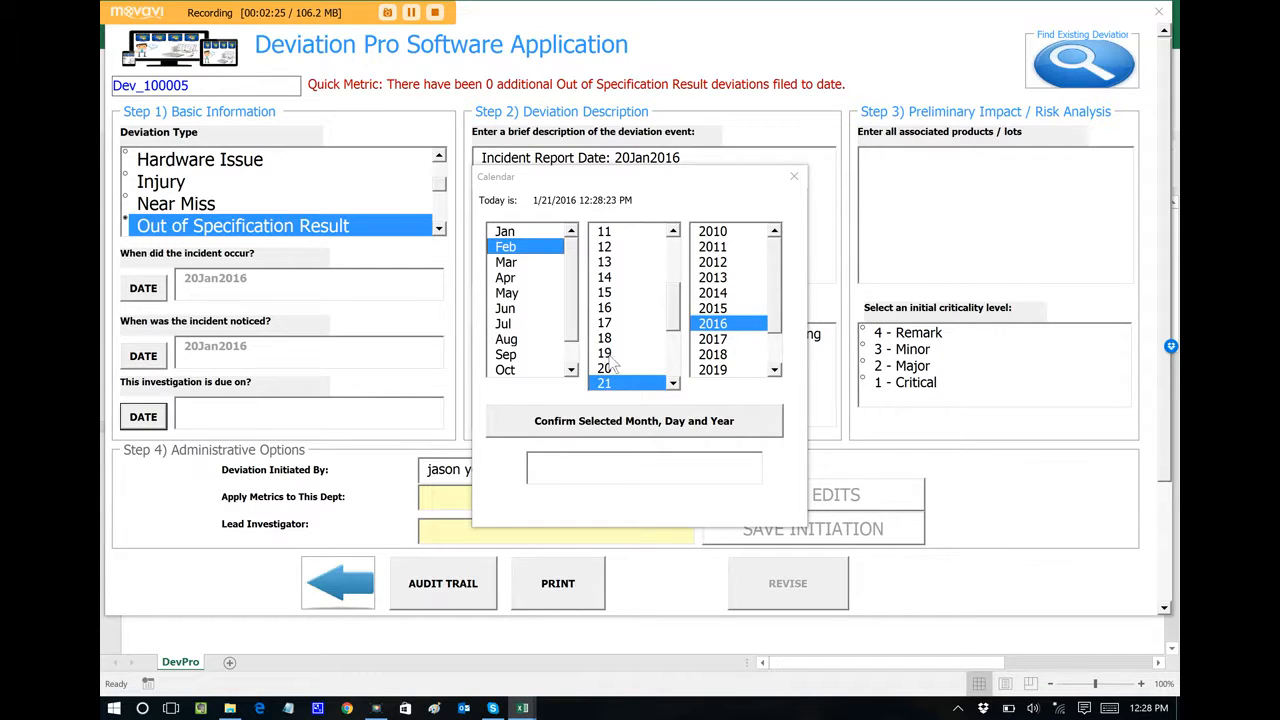
click(624, 416)
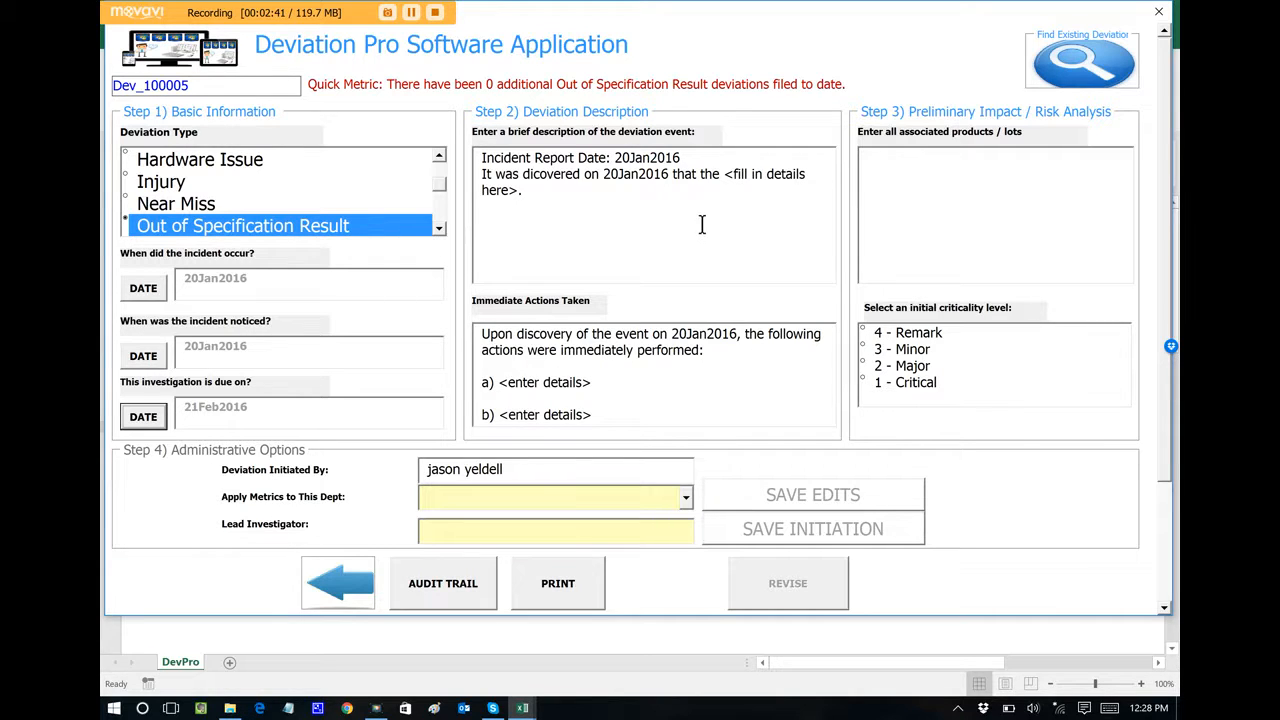
Replace the details placeholder in the event description with "thermometer is room 12 was out of calibration.".
drag(733, 174, 789, 209)
key(BackSpace)
key(BackSpace)
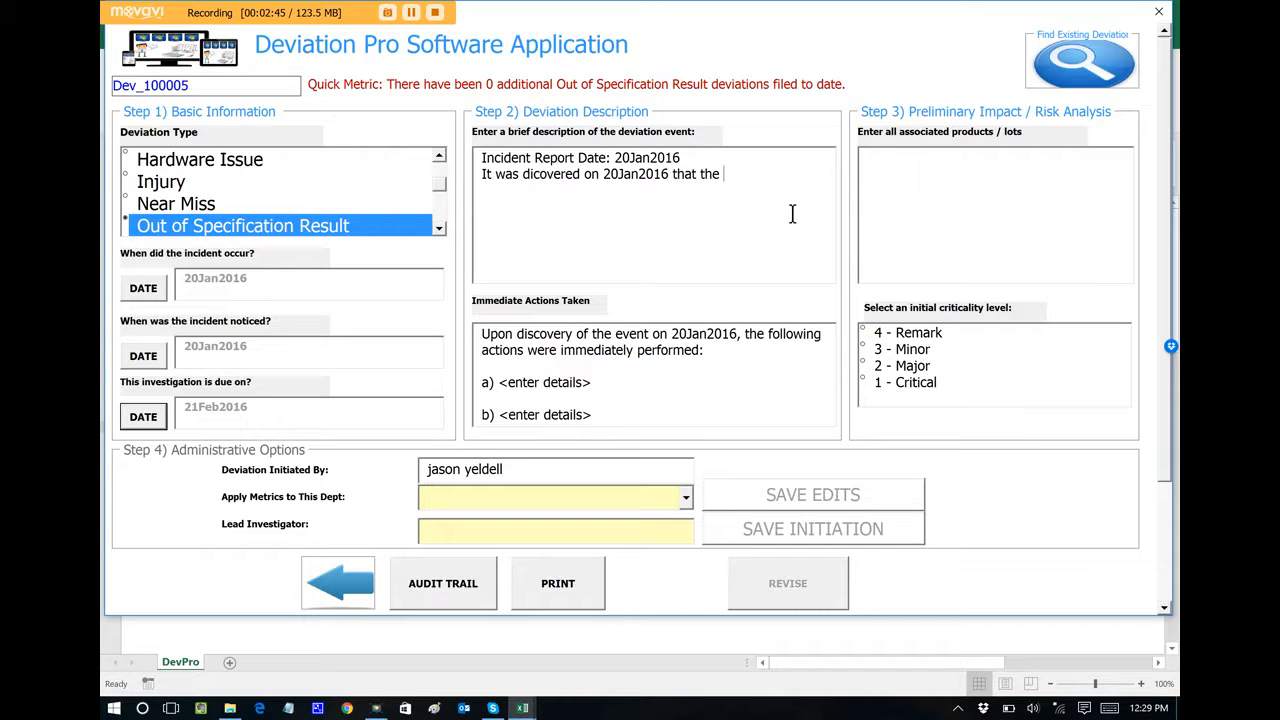
text(thermometer is room 1)
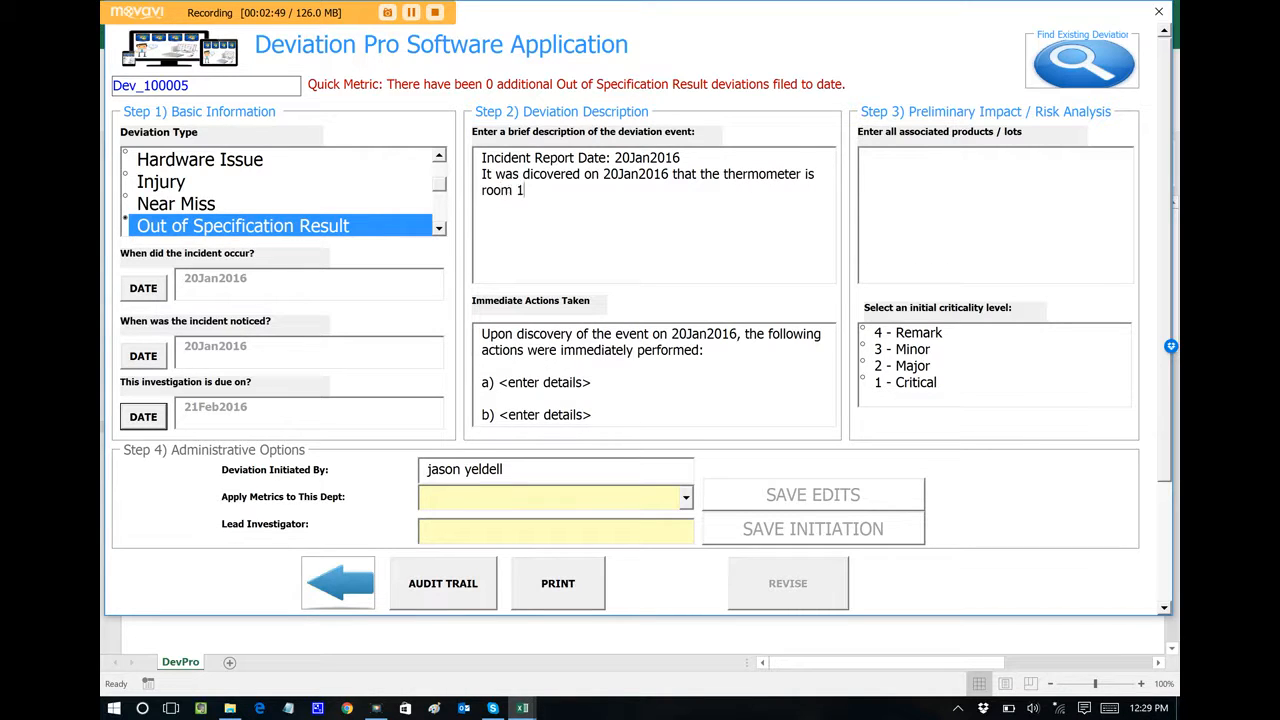
text(2 was out)
text(of calibration.)
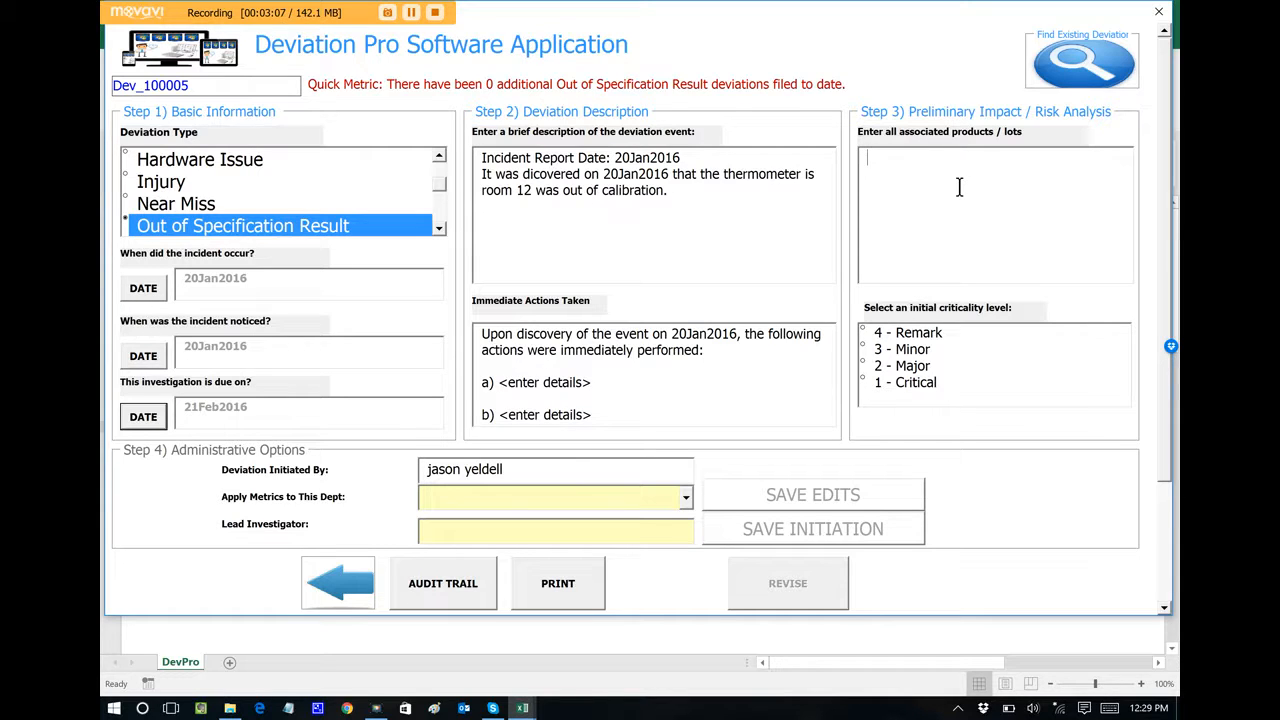
List "Lot 3001CA" and "Lot 12345" on separate lines as the associated products and lots.
text(Lot 3001CA)
key(Return)
text(Lot 12345)
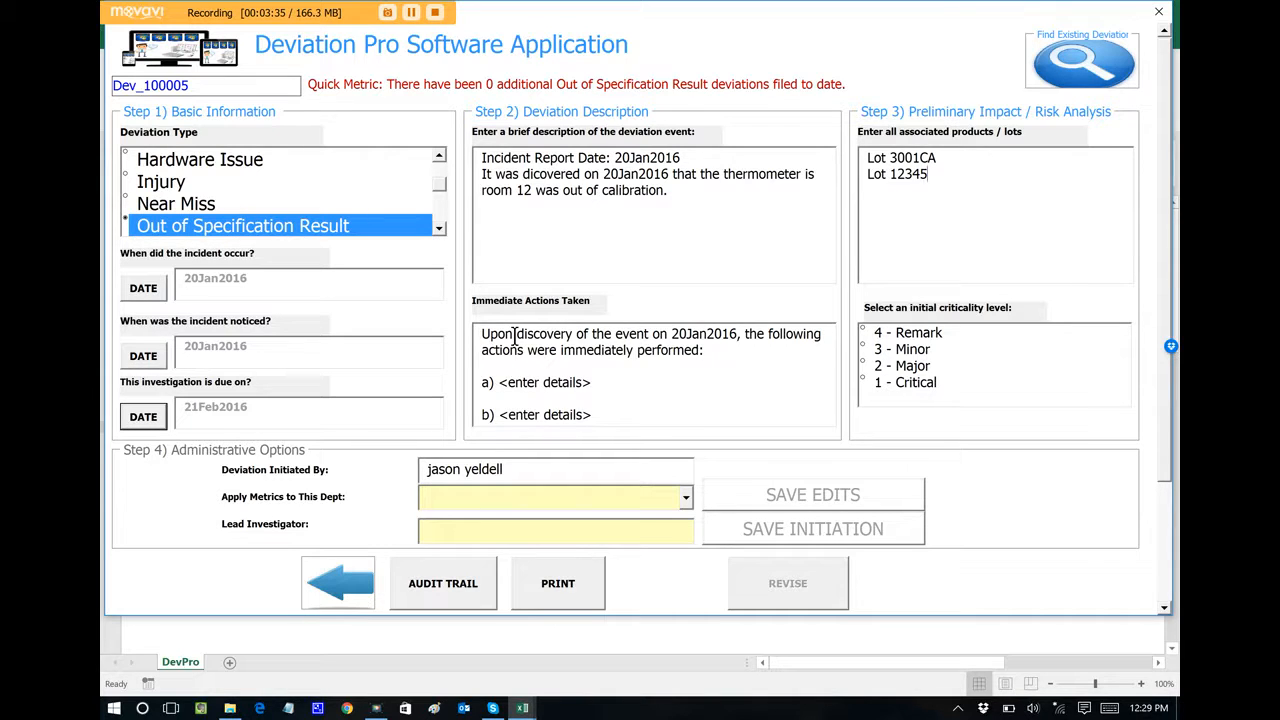
Replace the placeholder for immediate action a) with "Stopped mfg run".
double_click(519, 382)
drag(519, 382, 598, 372)
click(589, 364)
click(595, 383)
key(BackSpace)
key(BackSpace)
key(BackSpace)
key(BackSpace)
key(BackSpace)
key(BackSpace)
key(BackSpace)
key(BackSpace)
key(BackSpace)
key(BackSpace)
key(BackSpace)
key(BackSpace)
key(BackSpace)
key(BackSpace)
key(BackSpace)
text(Sto)
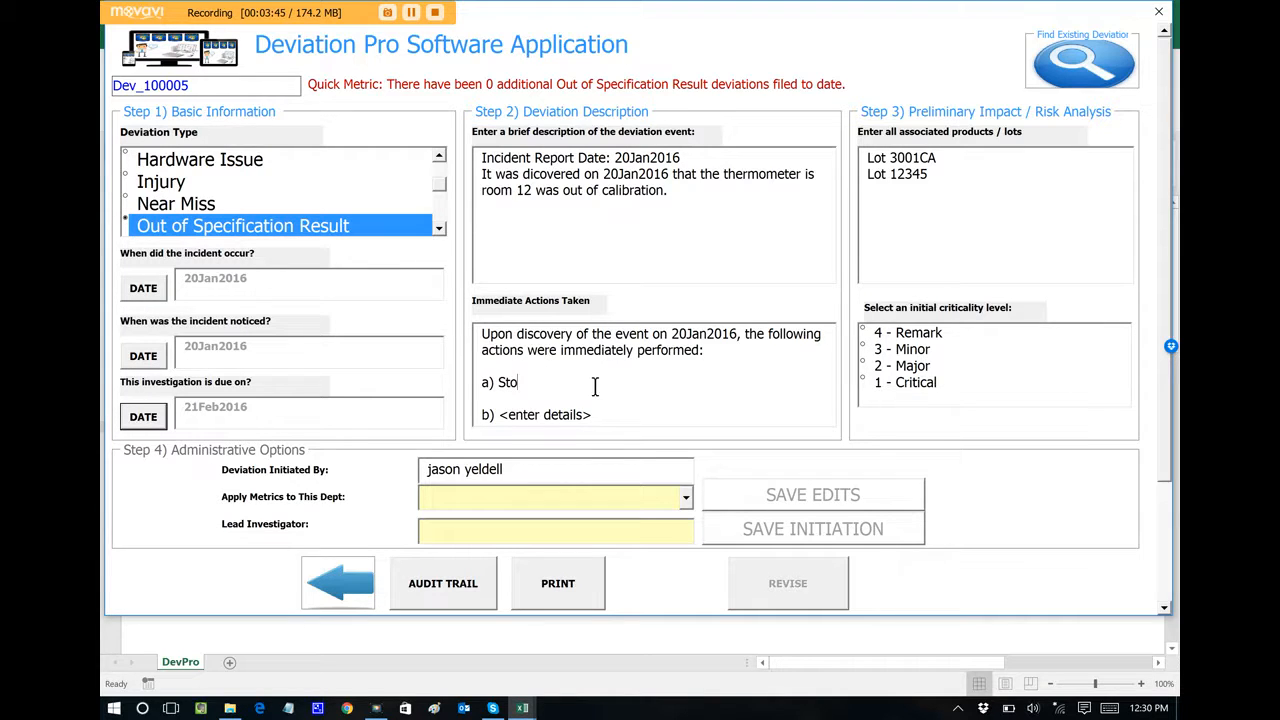
text(pped mfg run)
Replace the placeholder for immediate action b) with "Notified Supervisor".
click(596, 413)
key(BackSpace)
key(BackSpace)
key(BackSpace)
key(BackSpace)
key(BackSpace)
key(BackSpace)
key(BackSpace)
key(BackSpace)
key(BackSpace)
key(BackSpace)
key(BackSpace)
key(BackSpace)
key(BackSpace)
key(BackSpace)
key(BackSpace)
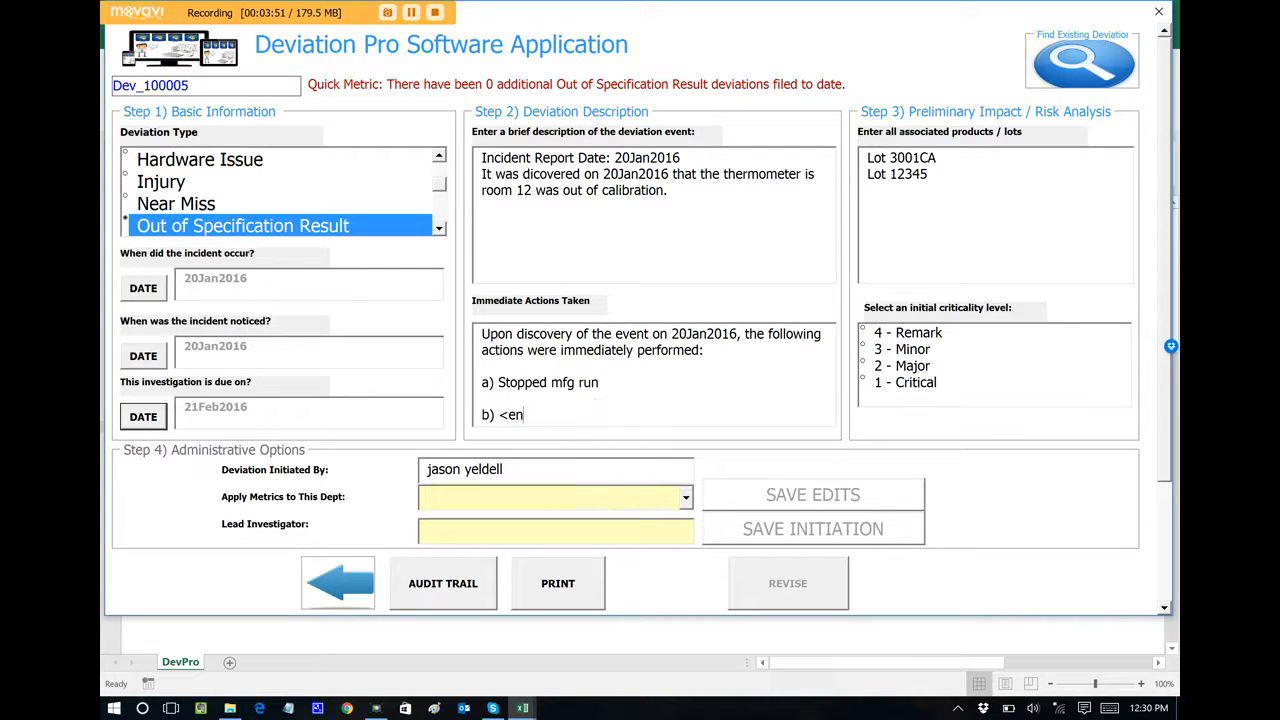
text(Notified Supervisor)
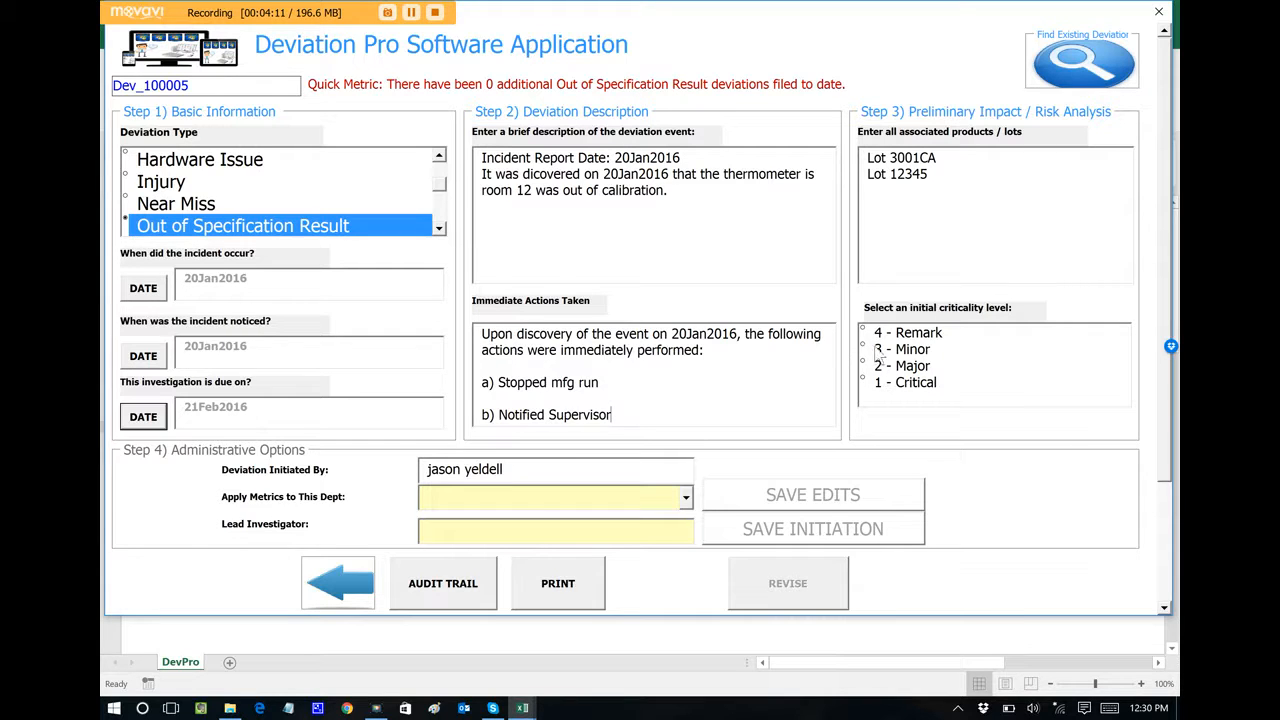
Set the initial criticality level to 2 - Major and apply the metrics to the Engineering department.
click(900, 372)
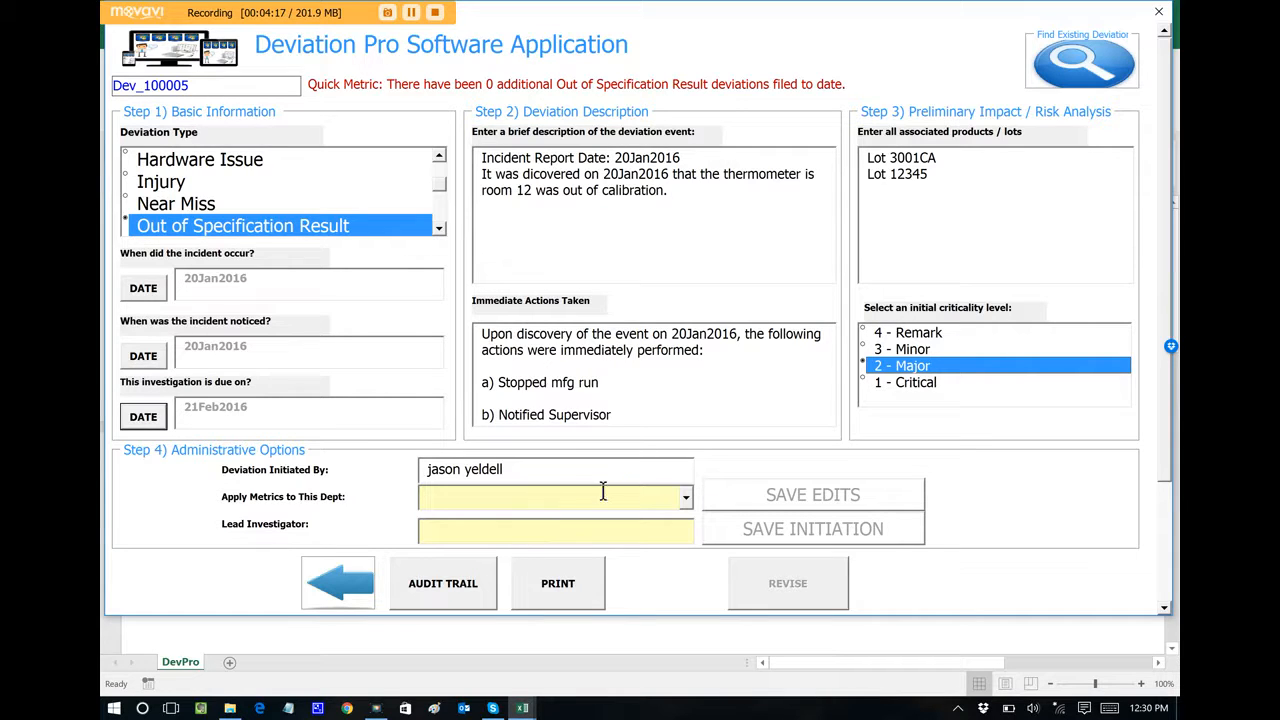
click(686, 499)
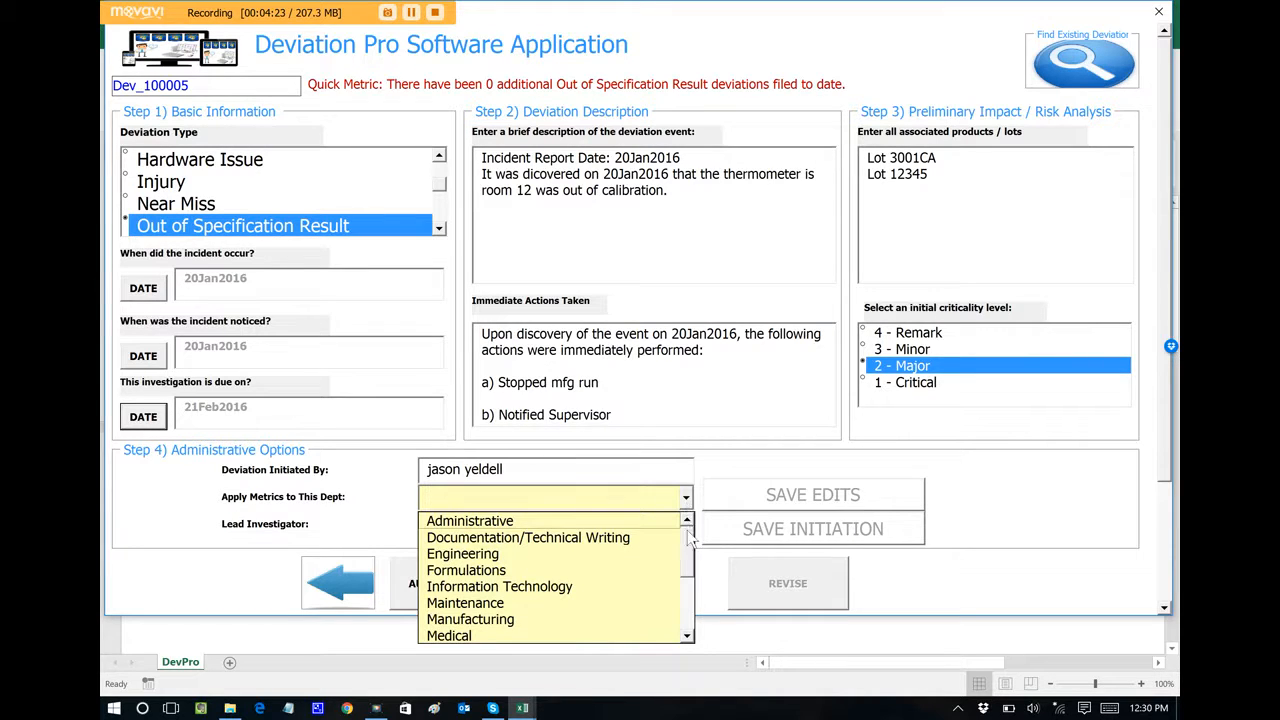
click(642, 553)
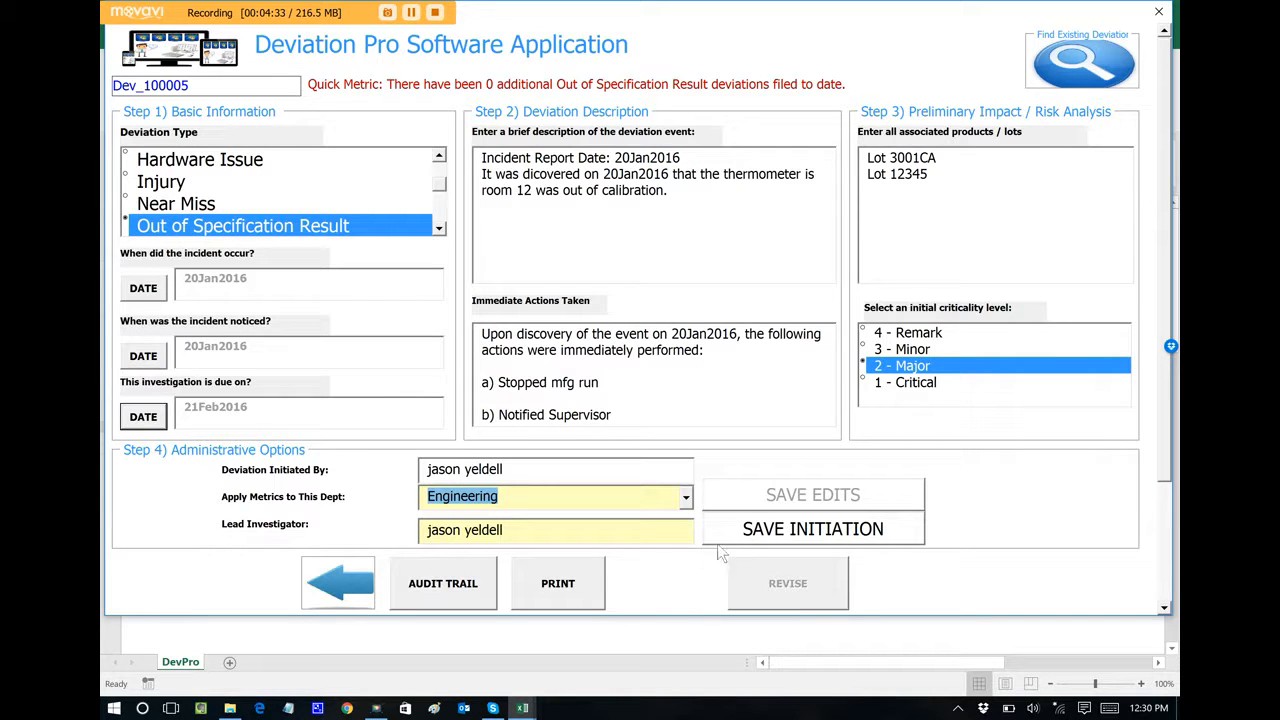
Save the deviation initiation and create an Outlook appointment for its due date.
click(752, 535)
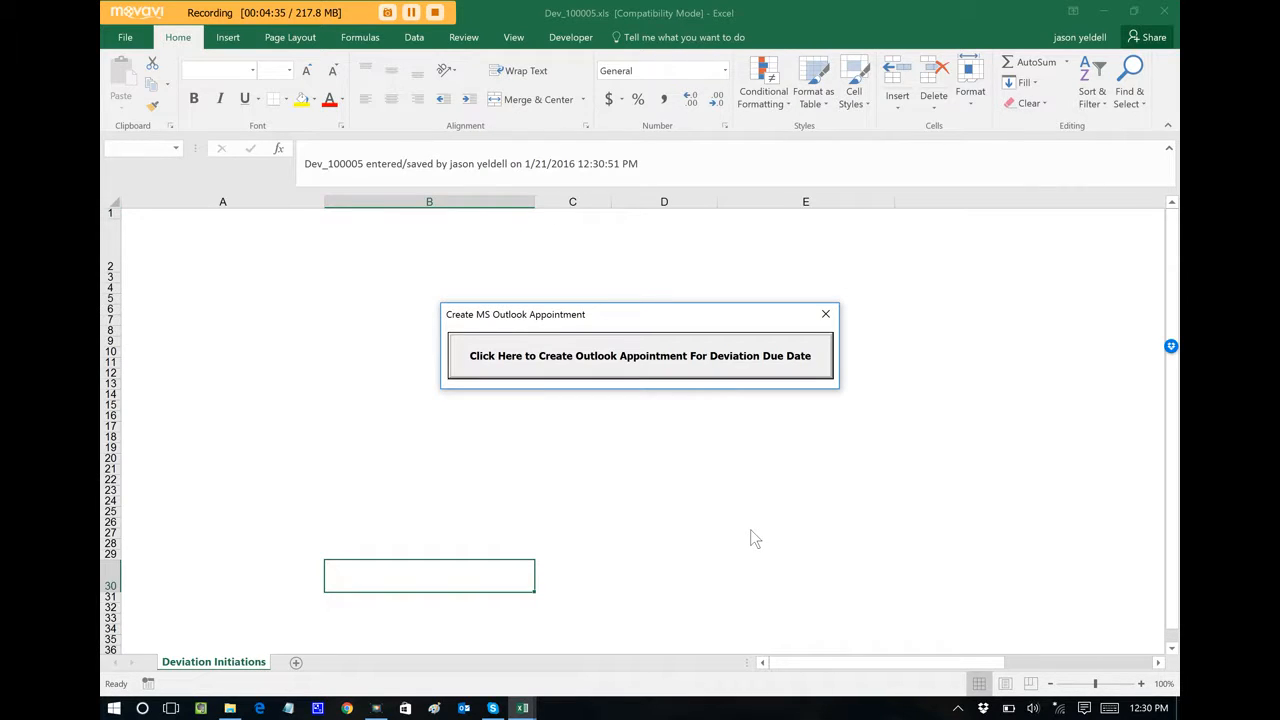
click(726, 372)
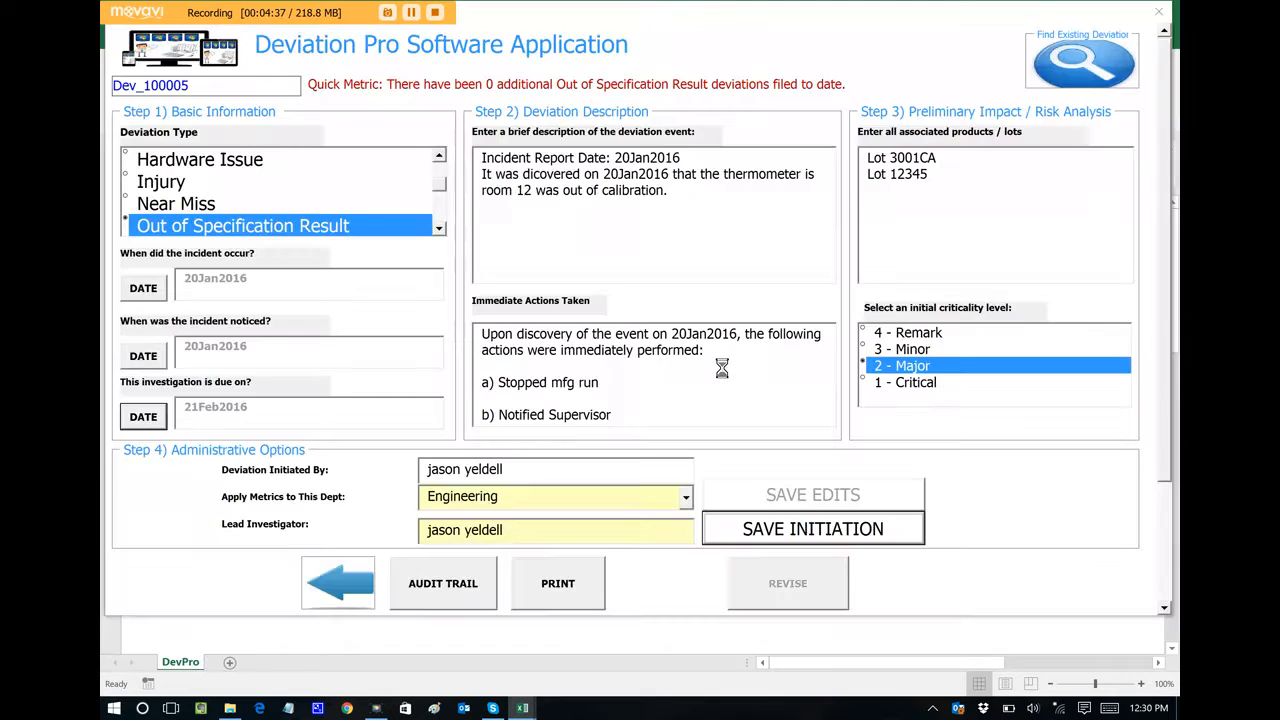
click(697, 414)
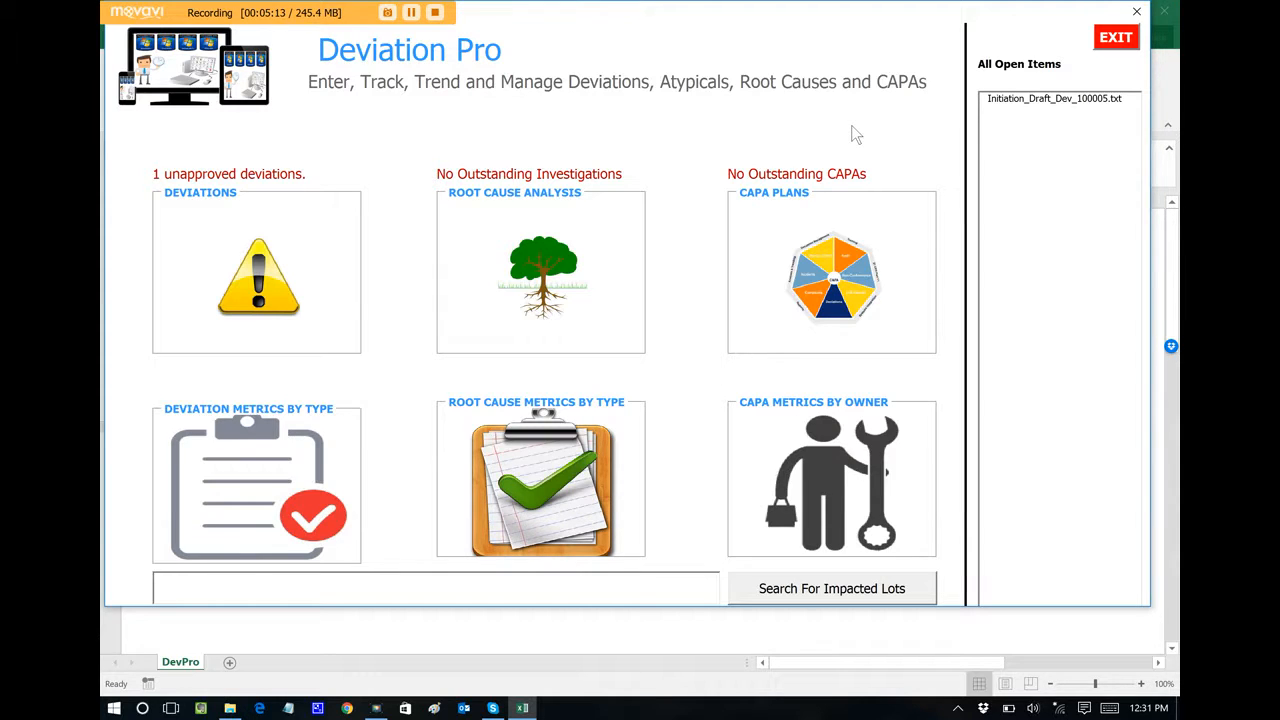
Find the existing deviation Dev_100005 in the deviations module and load it.
click(282, 251)
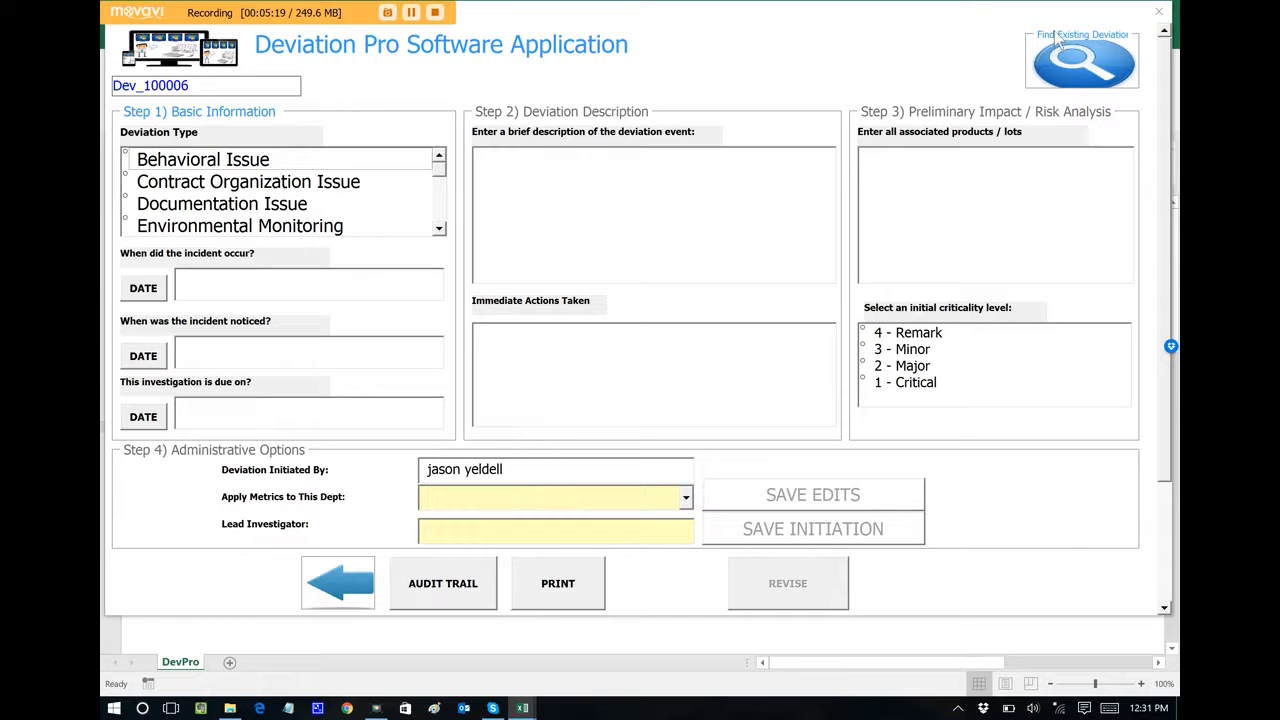
click(1093, 55)
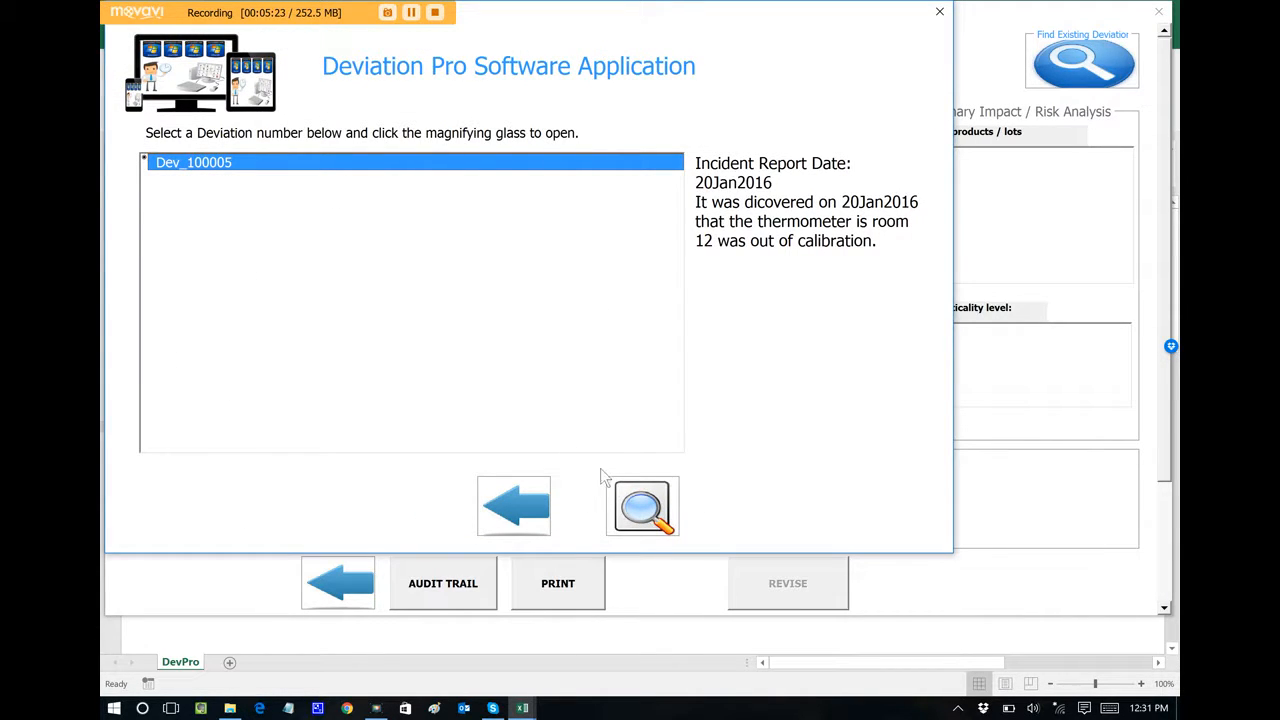
click(633, 498)
click(803, 413)
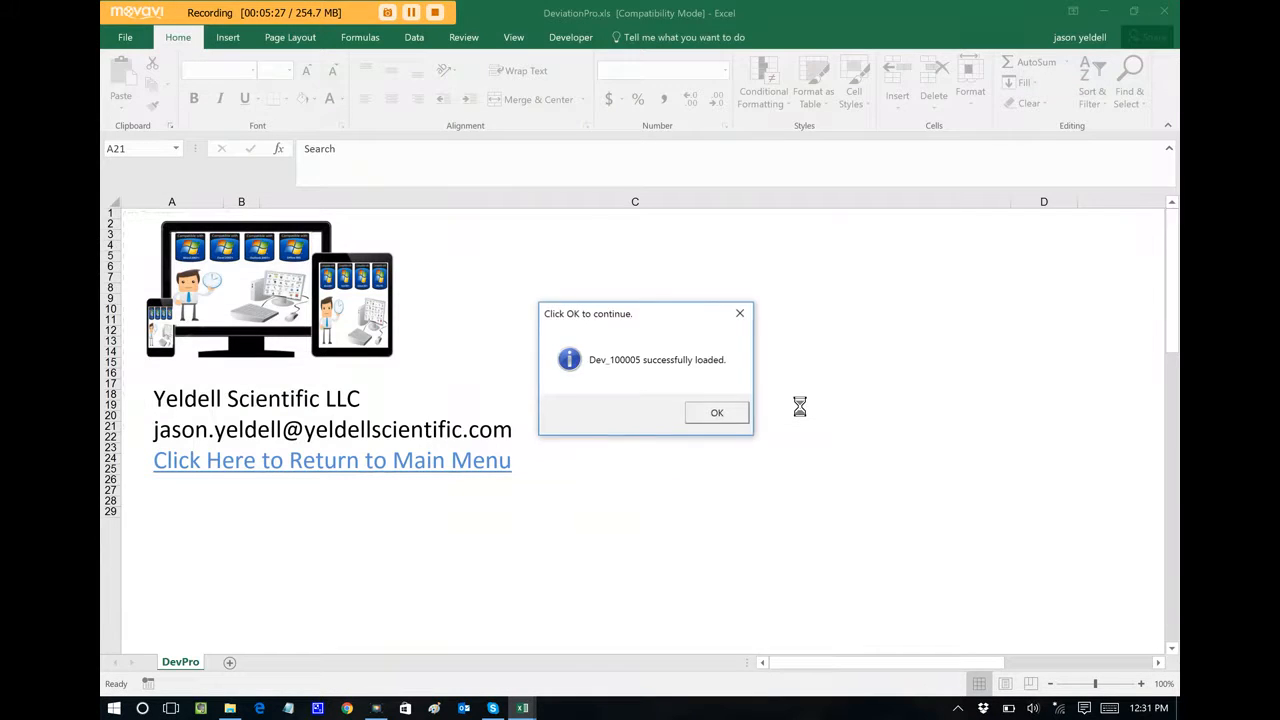
click(717, 412)
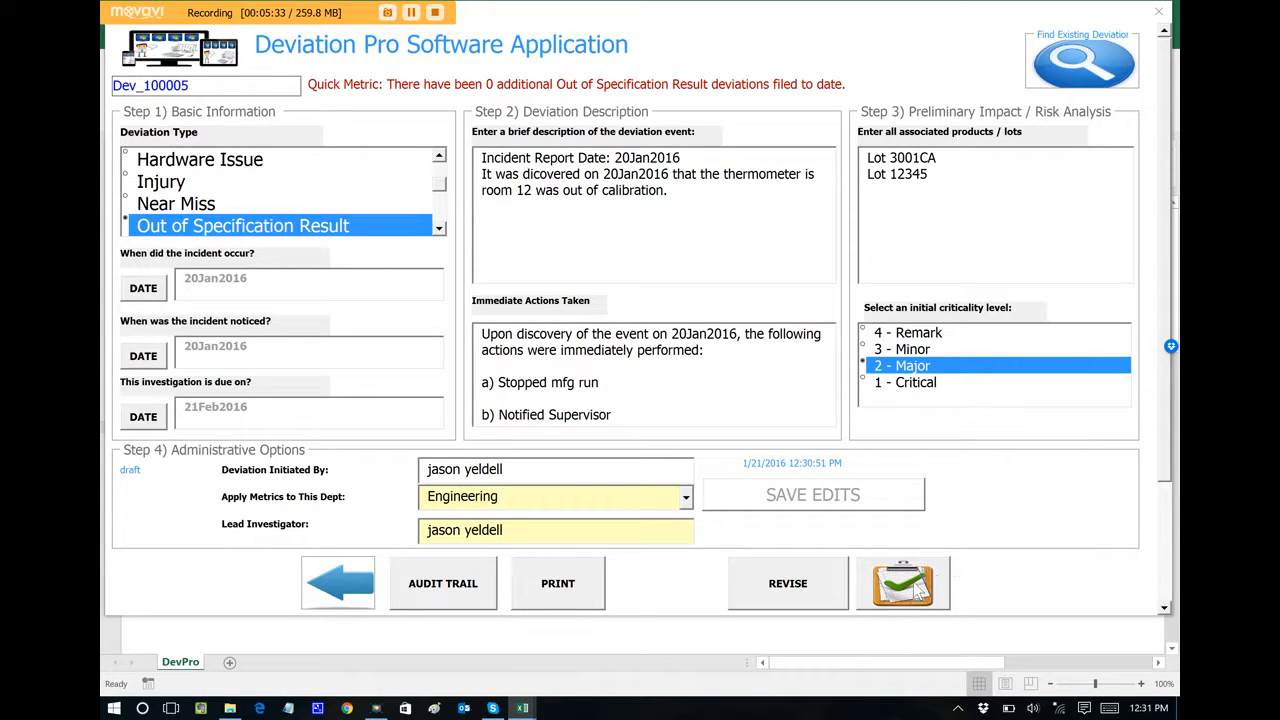
Approve the initiation of deviation Dev_100005 and return to the main menu.
click(915, 590)
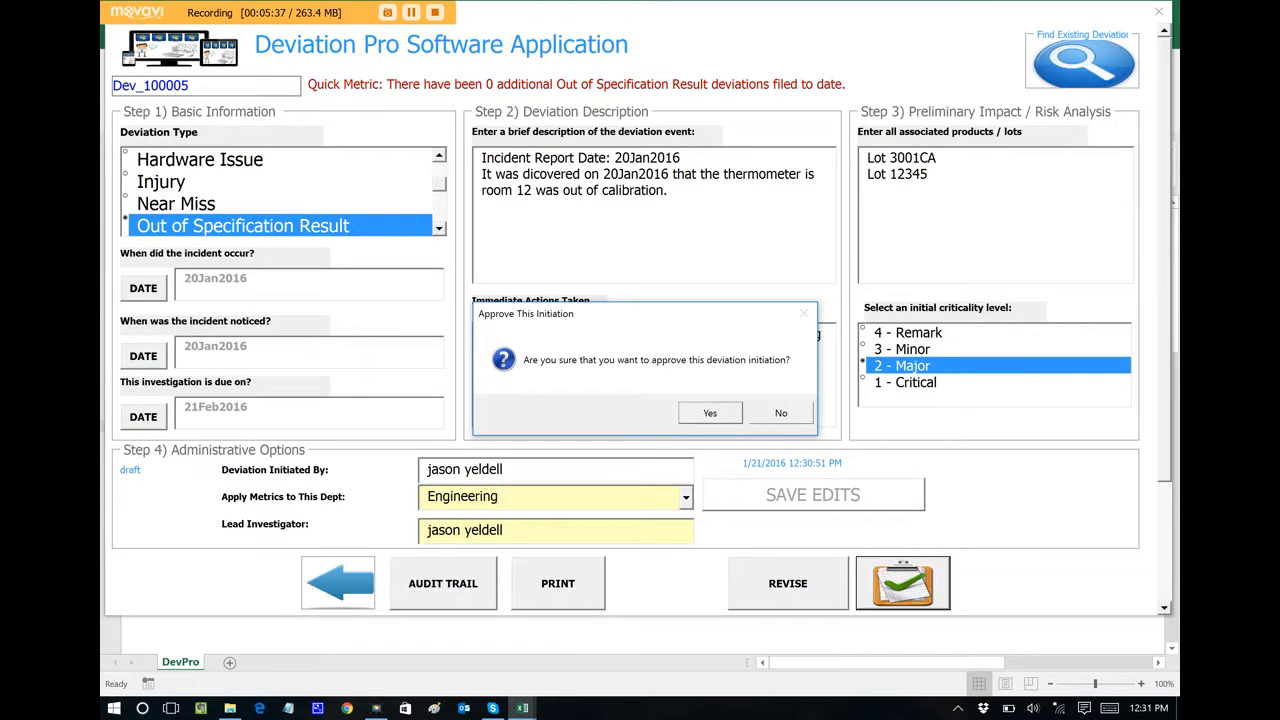
click(710, 413)
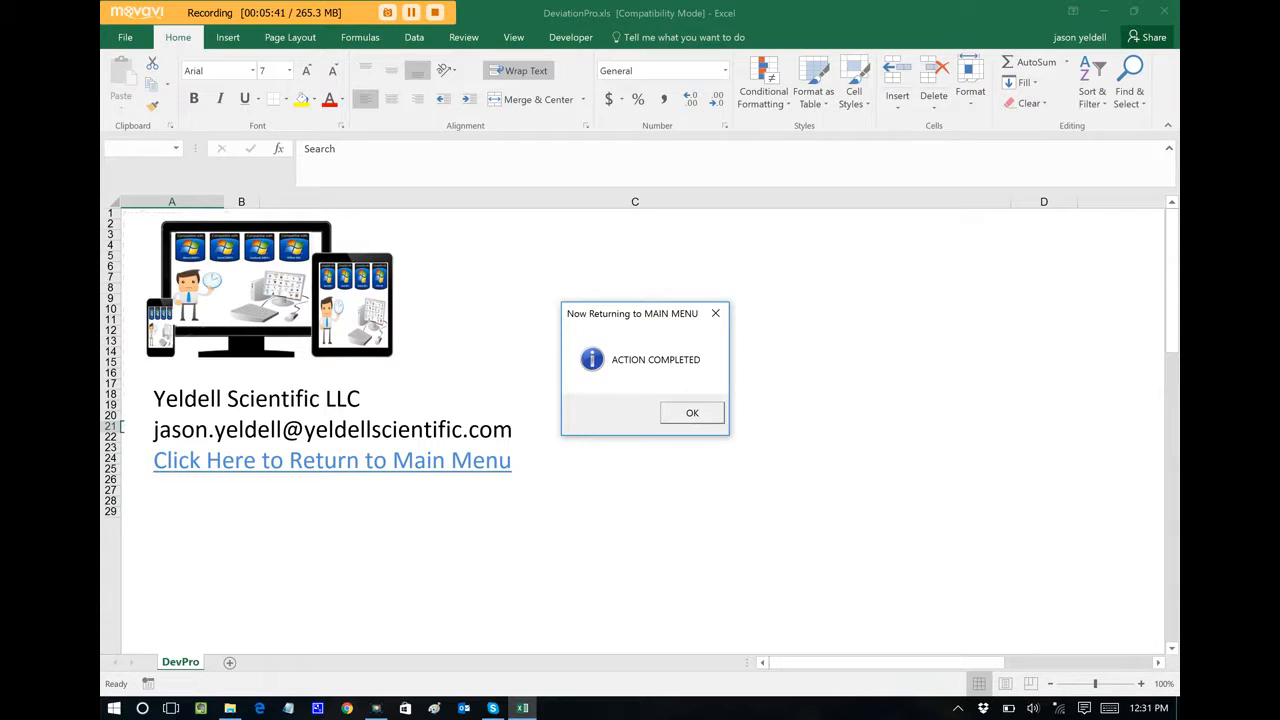
key(Return)
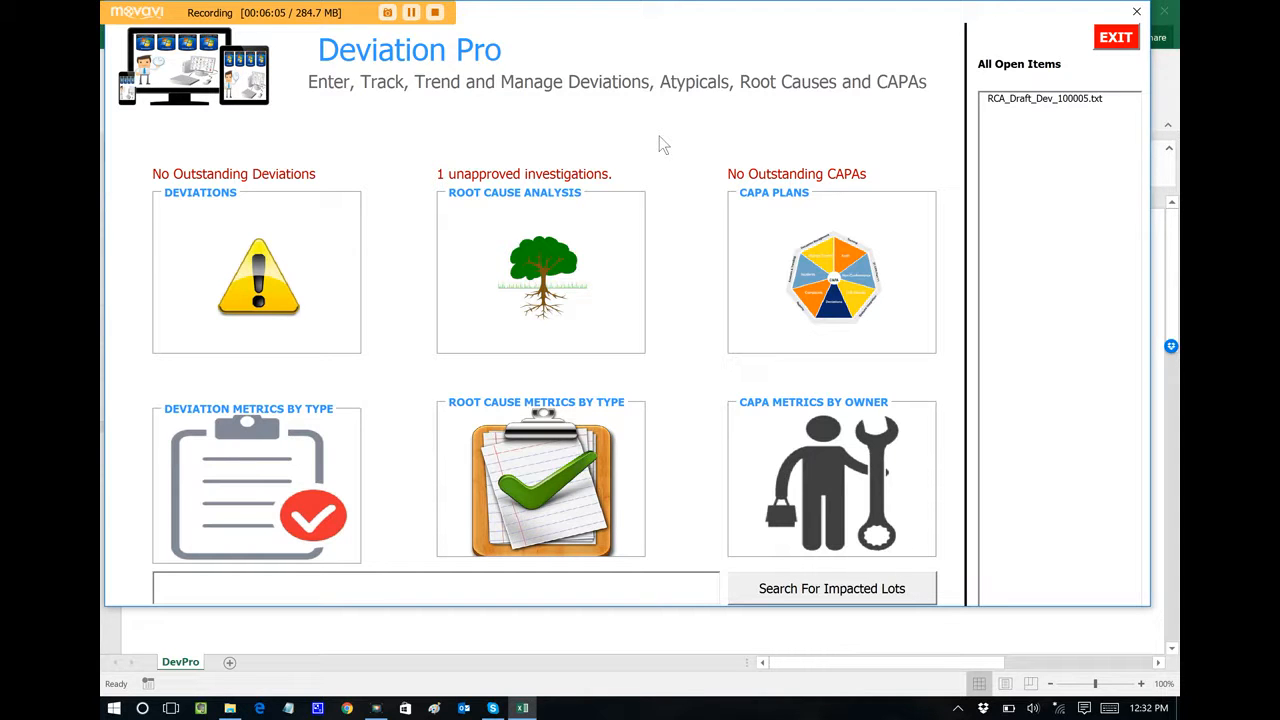
Open the root cause analysis of Dev_100005 and apply the 5 Whys template to the investigation text.
click(557, 262)
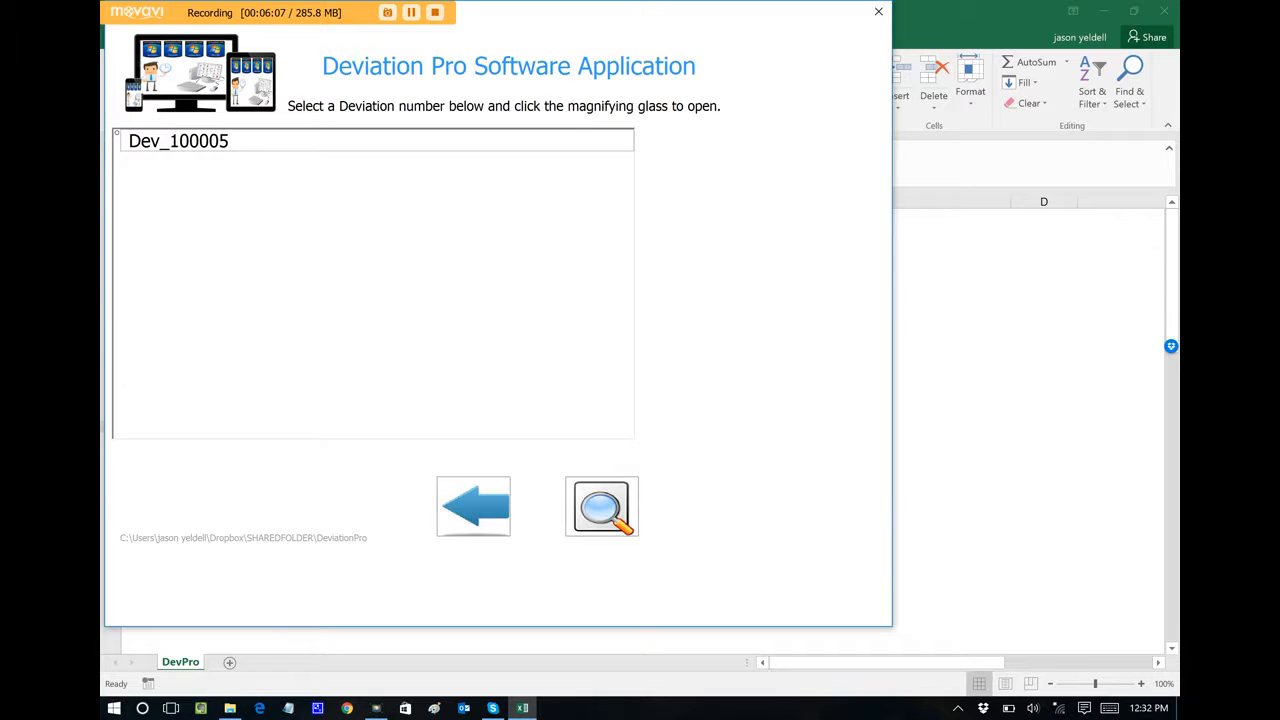
click(179, 141)
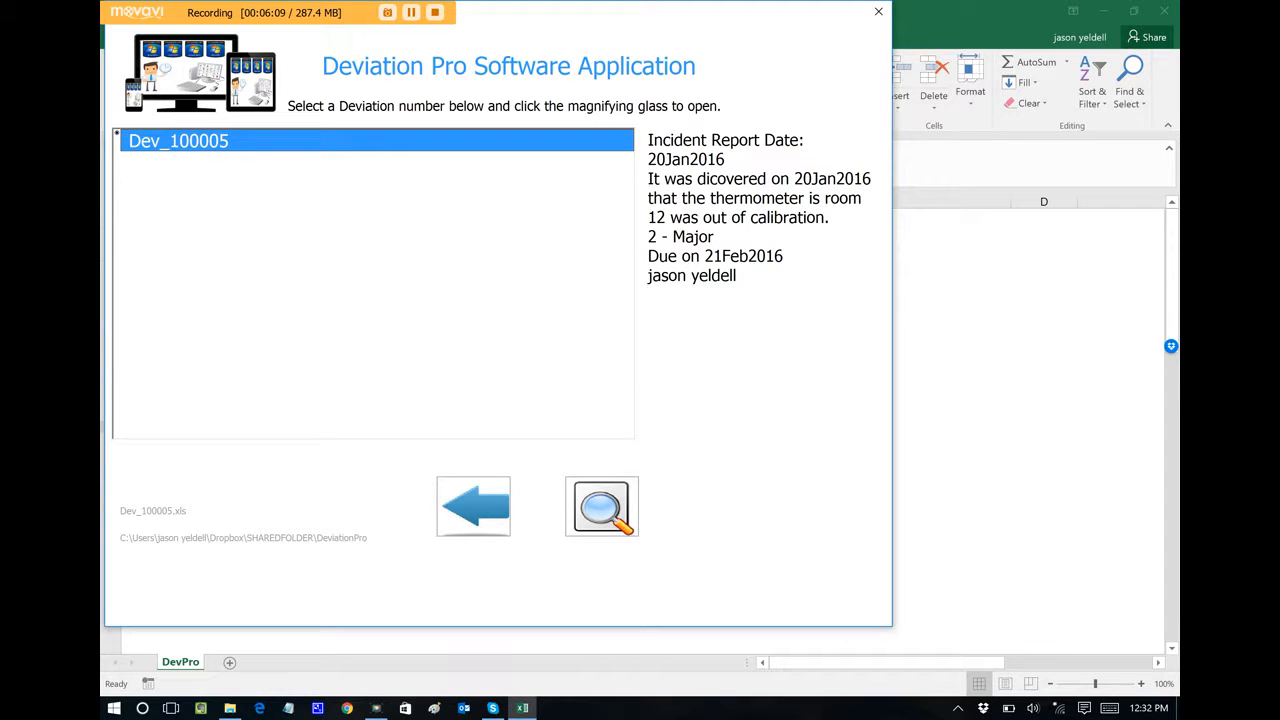
click(621, 500)
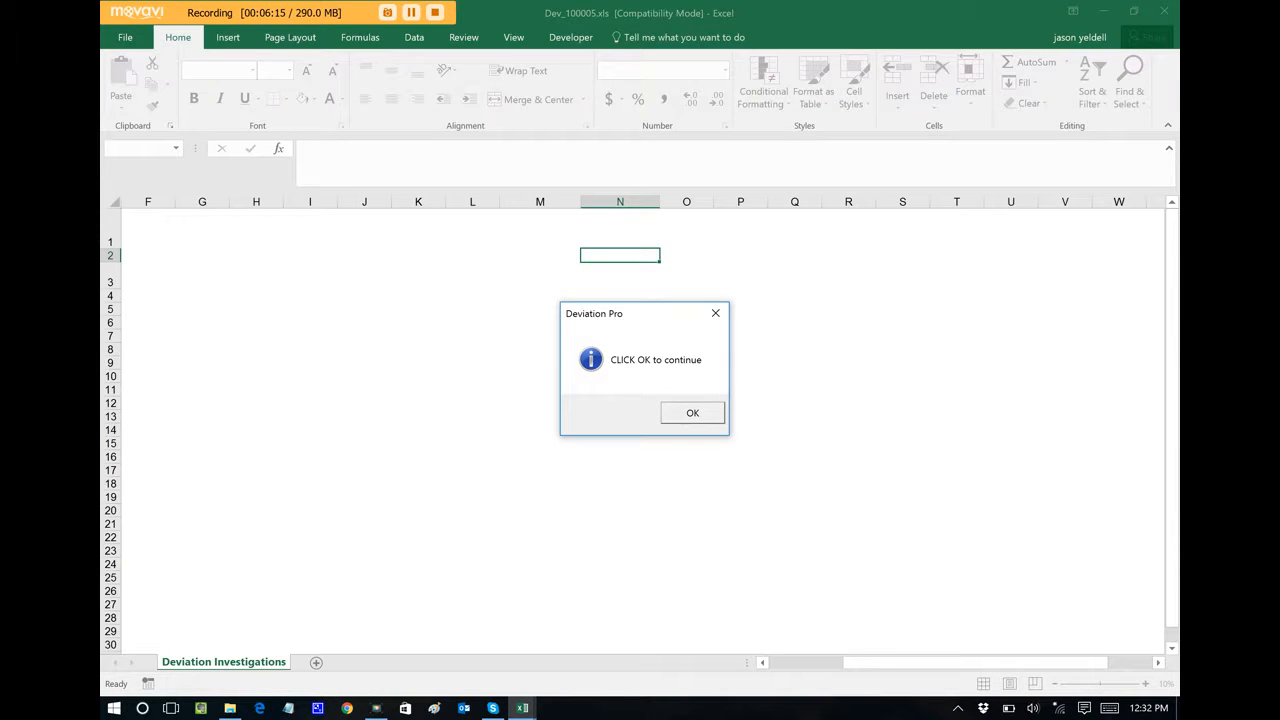
key(Return)
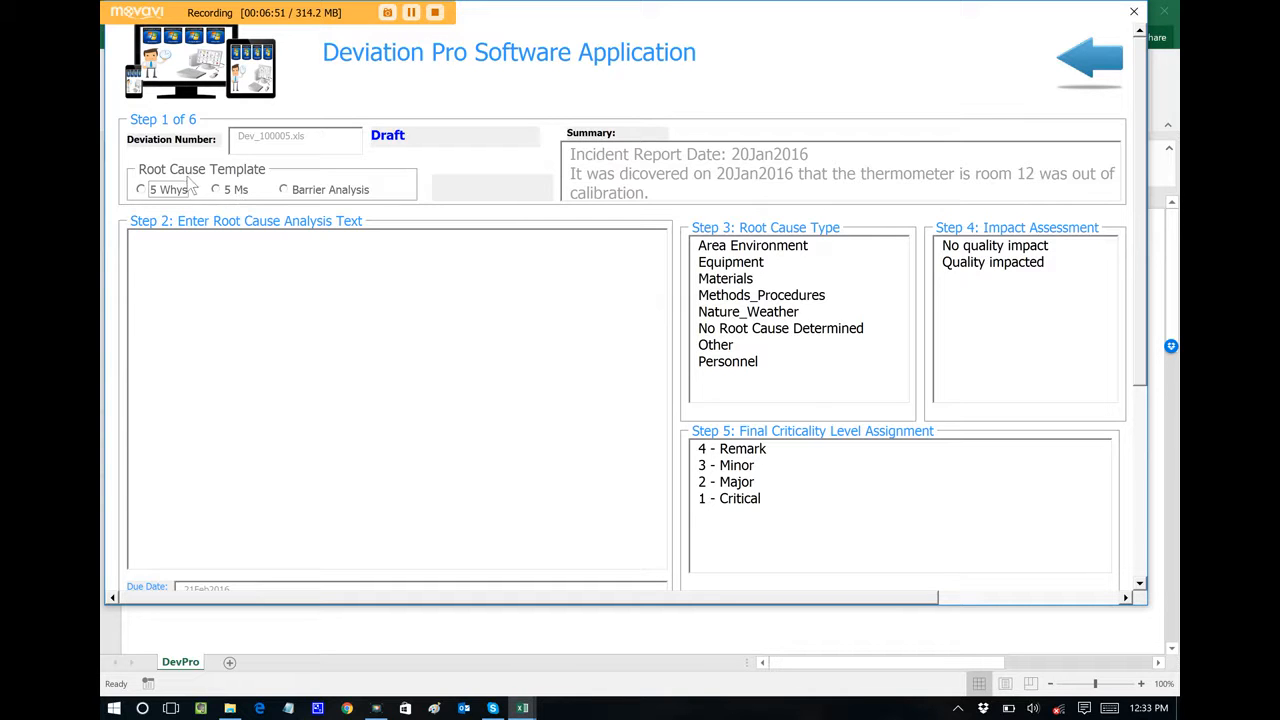
click(151, 191)
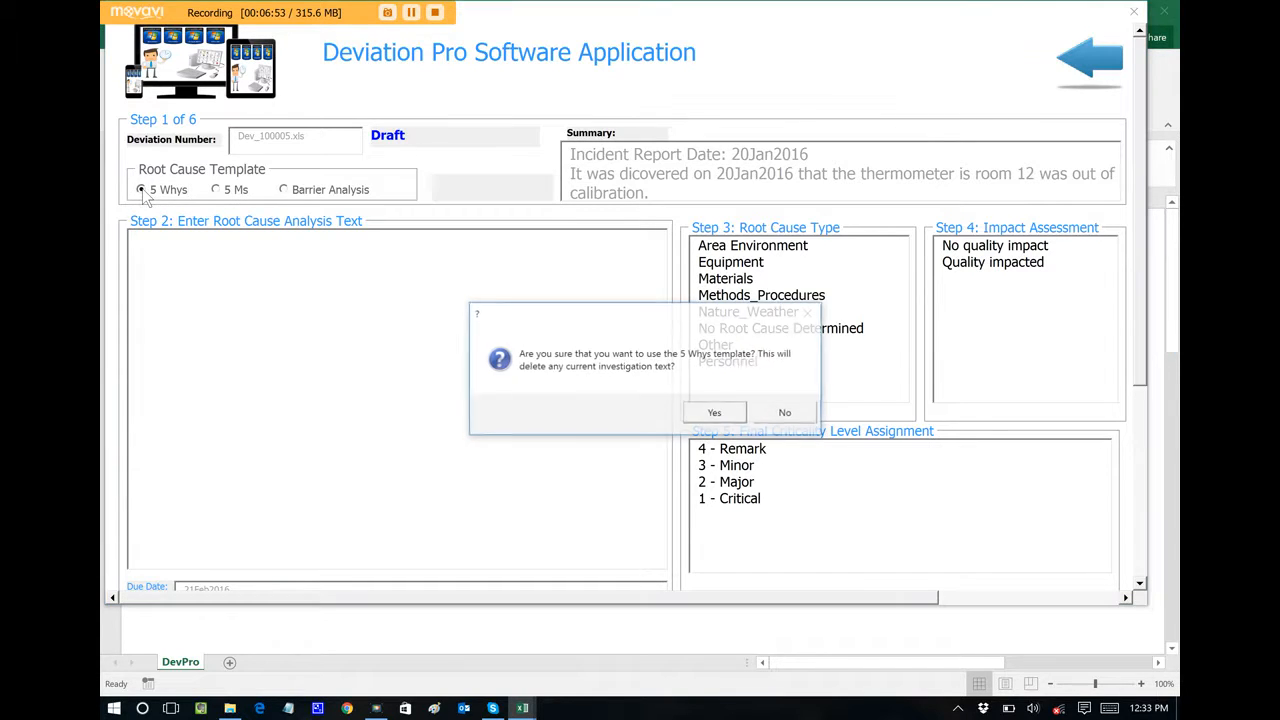
click(699, 417)
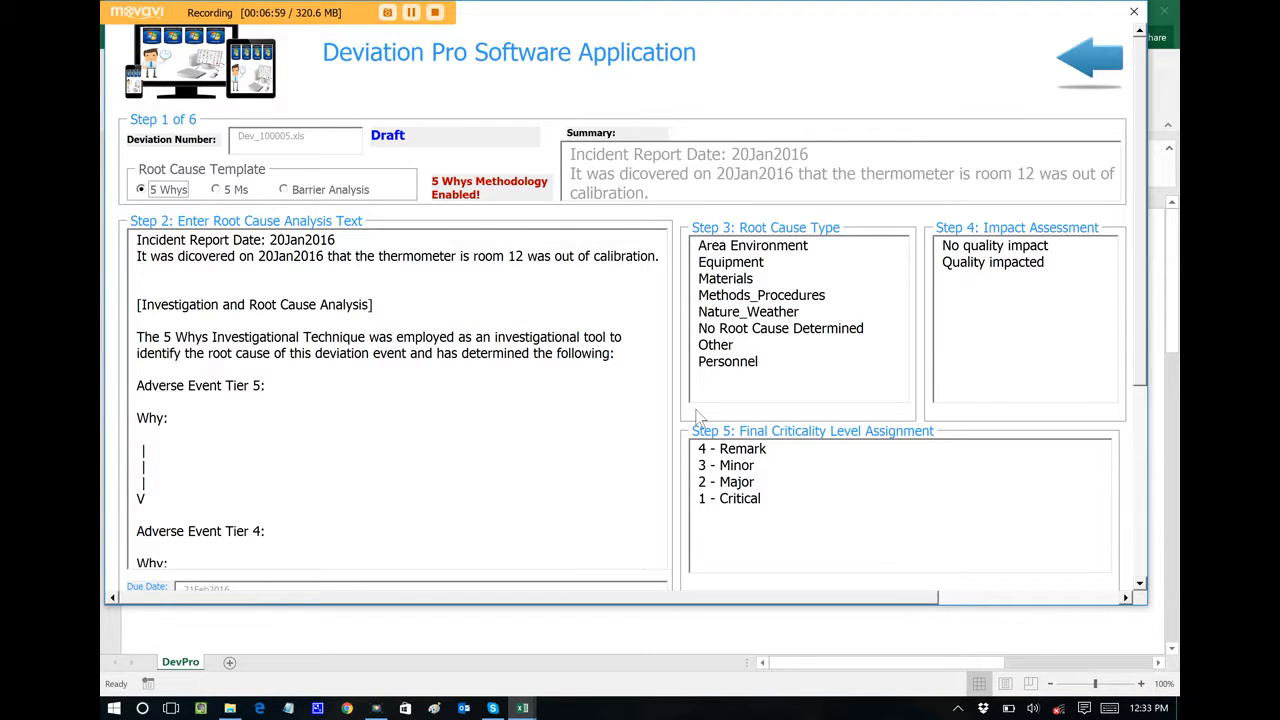
Complete the determined root cause sentence in the 5 Whys text with "the room door was locked at time of recalibration.".
click(443, 323)
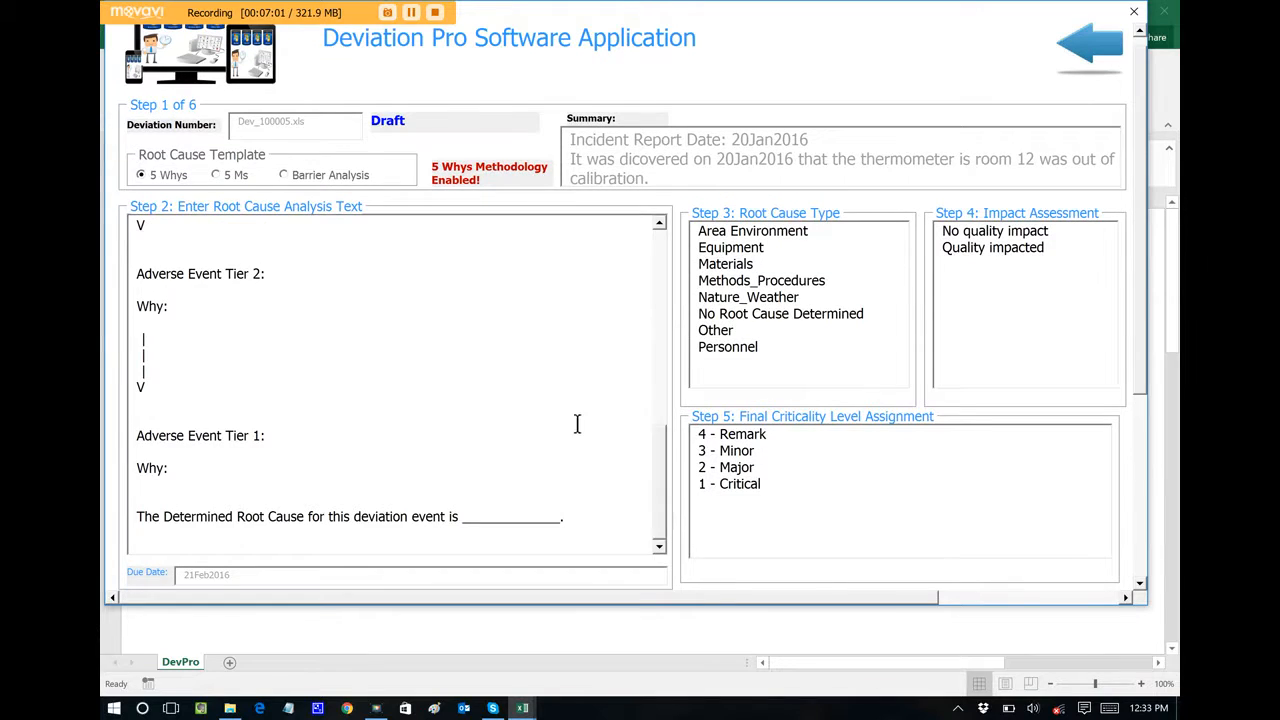
drag(661, 458, 677, 257)
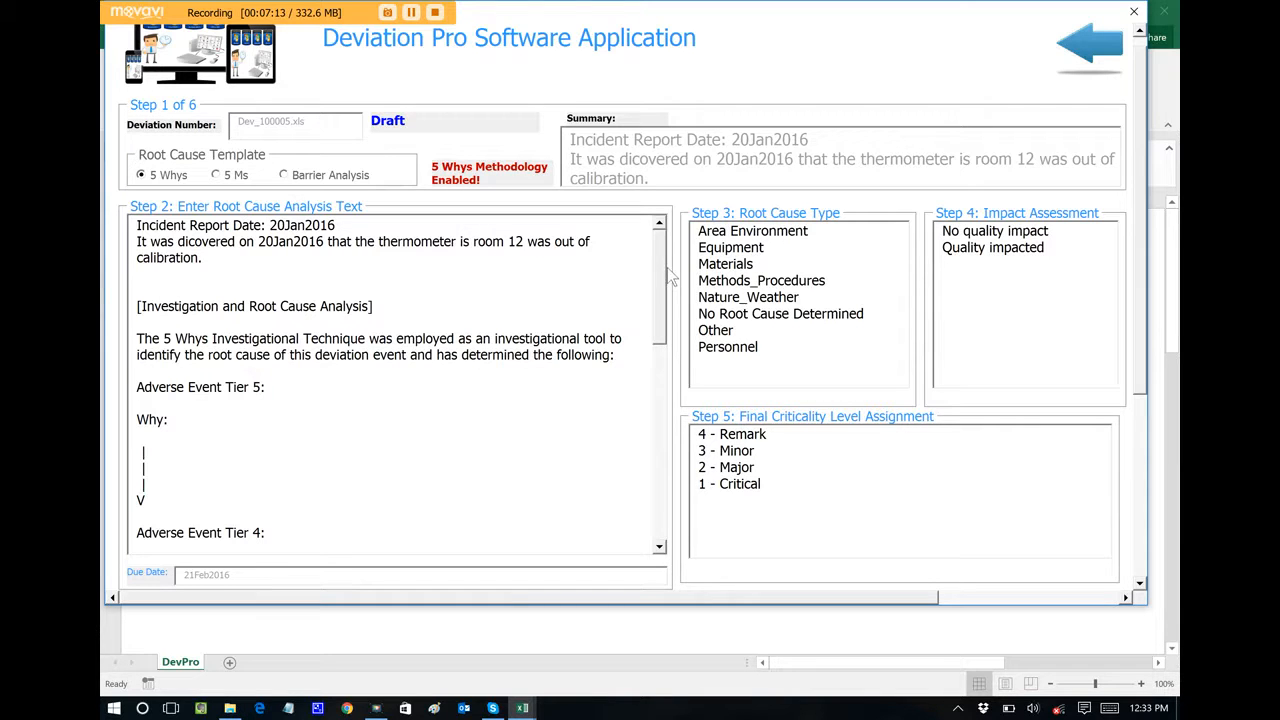
drag(653, 261, 650, 482)
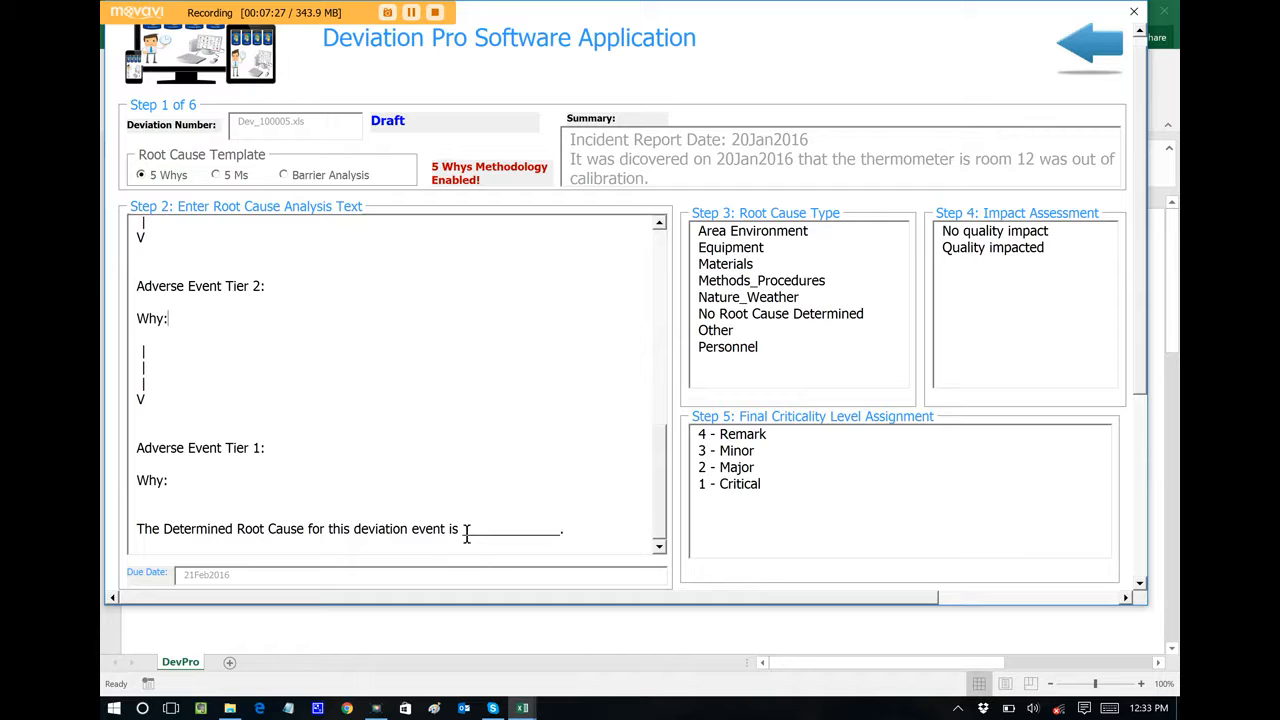
drag(463, 531, 567, 525)
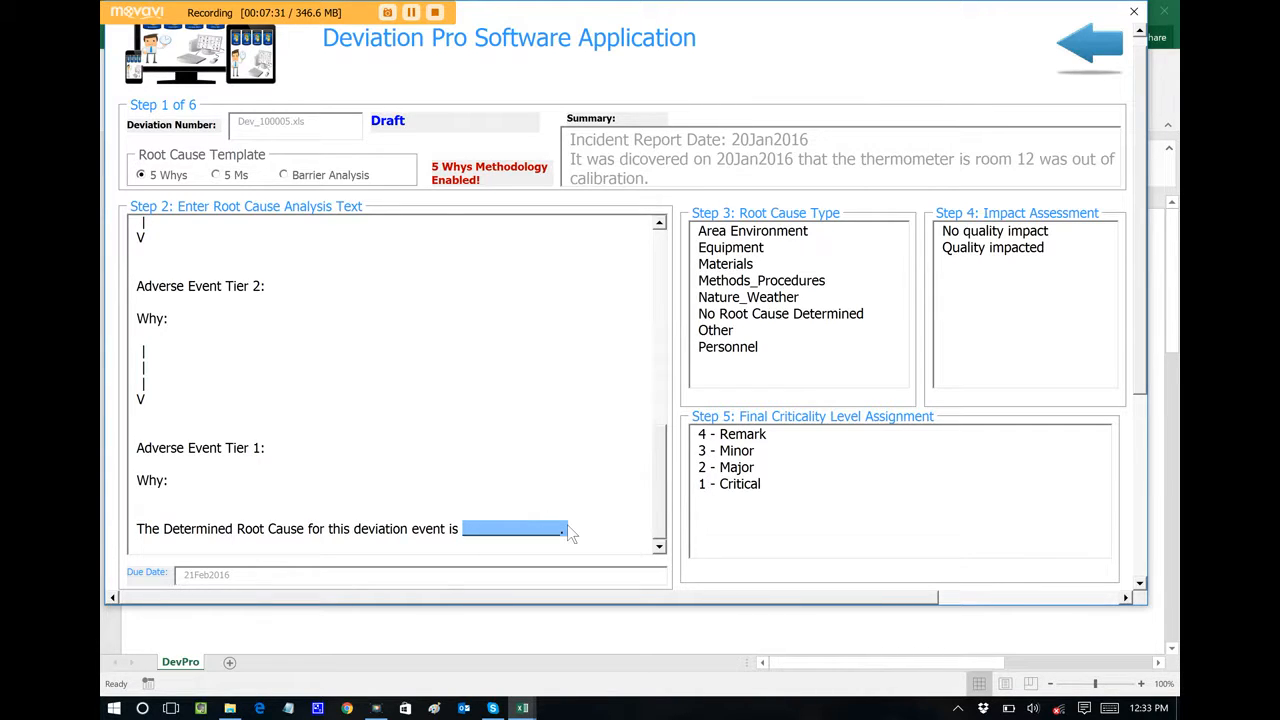
text(the room door was lo)
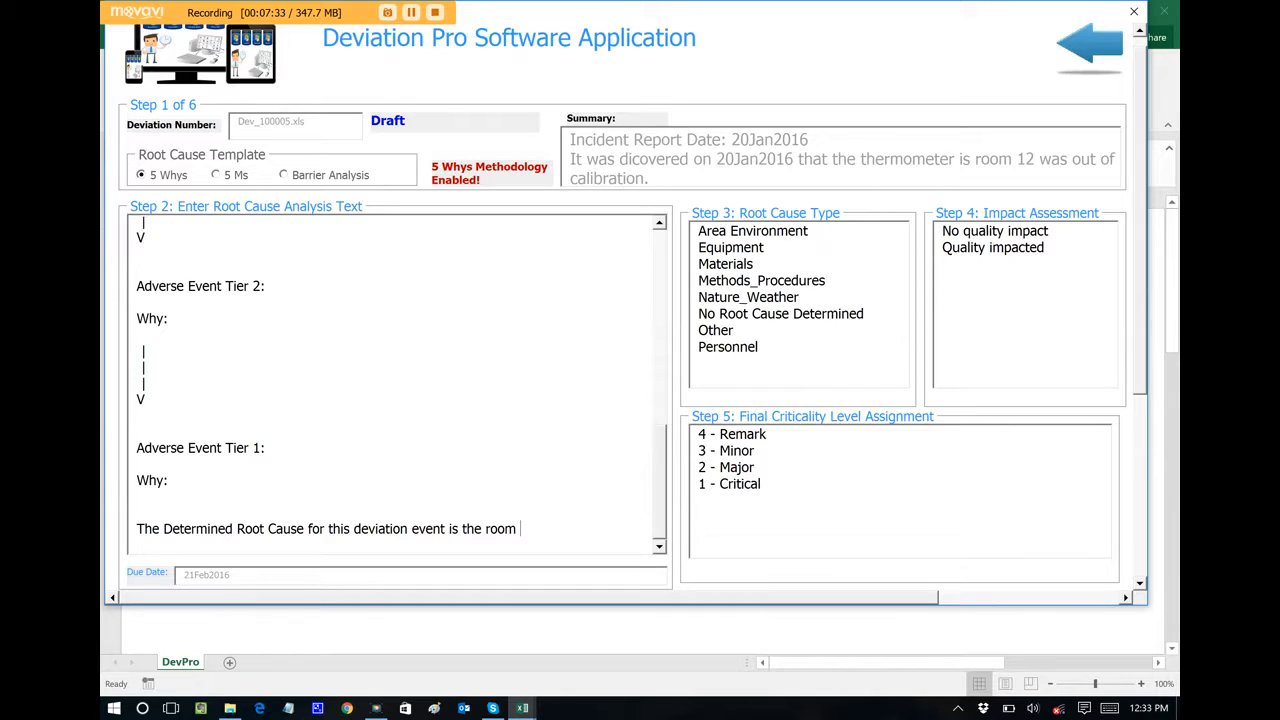
text(cked at time of e)
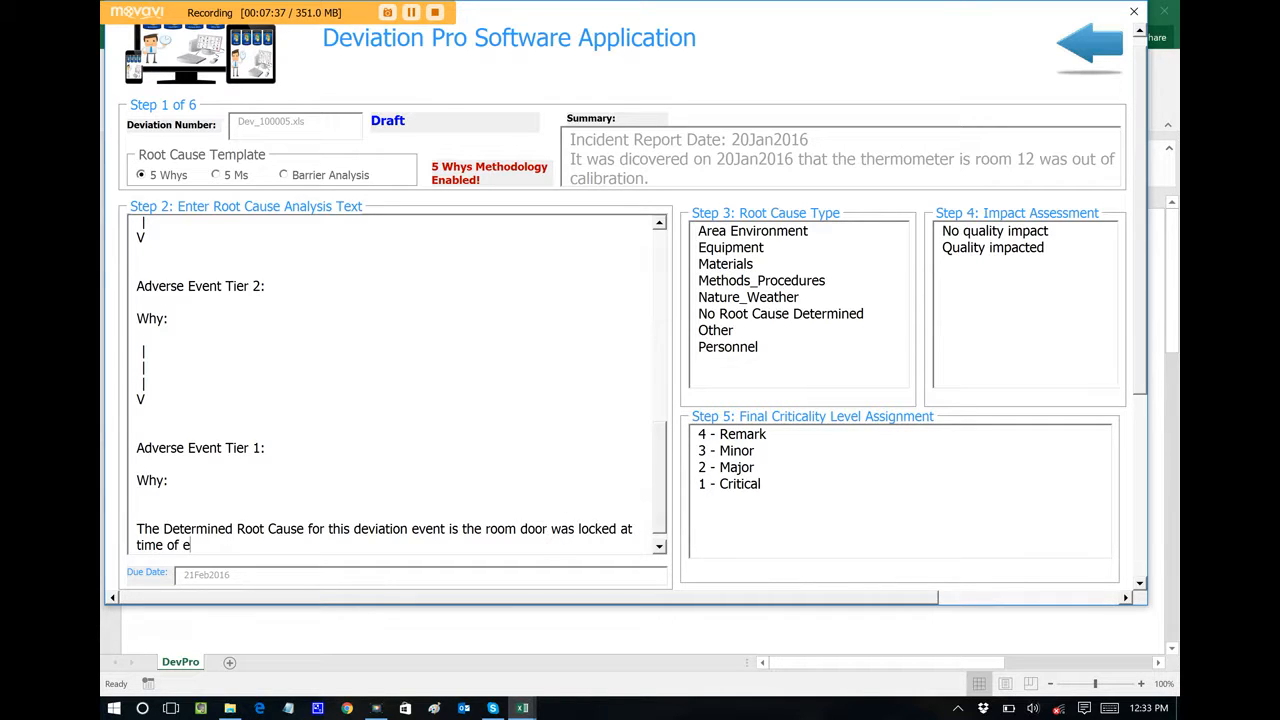
key(BackSpace)
text(recalibration.)
Classify the investigation with root cause type Personnel, impact assessment Quality impacted and final criticality level 2 - Major.
click(750, 352)
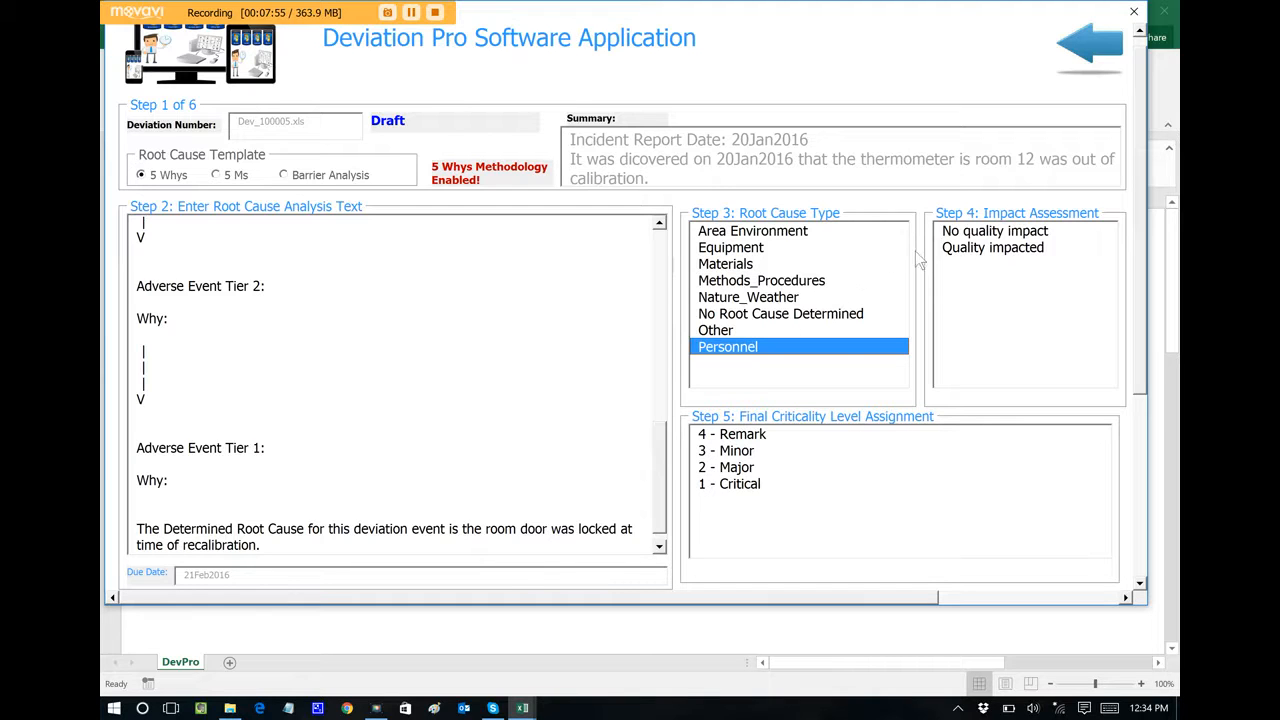
click(968, 254)
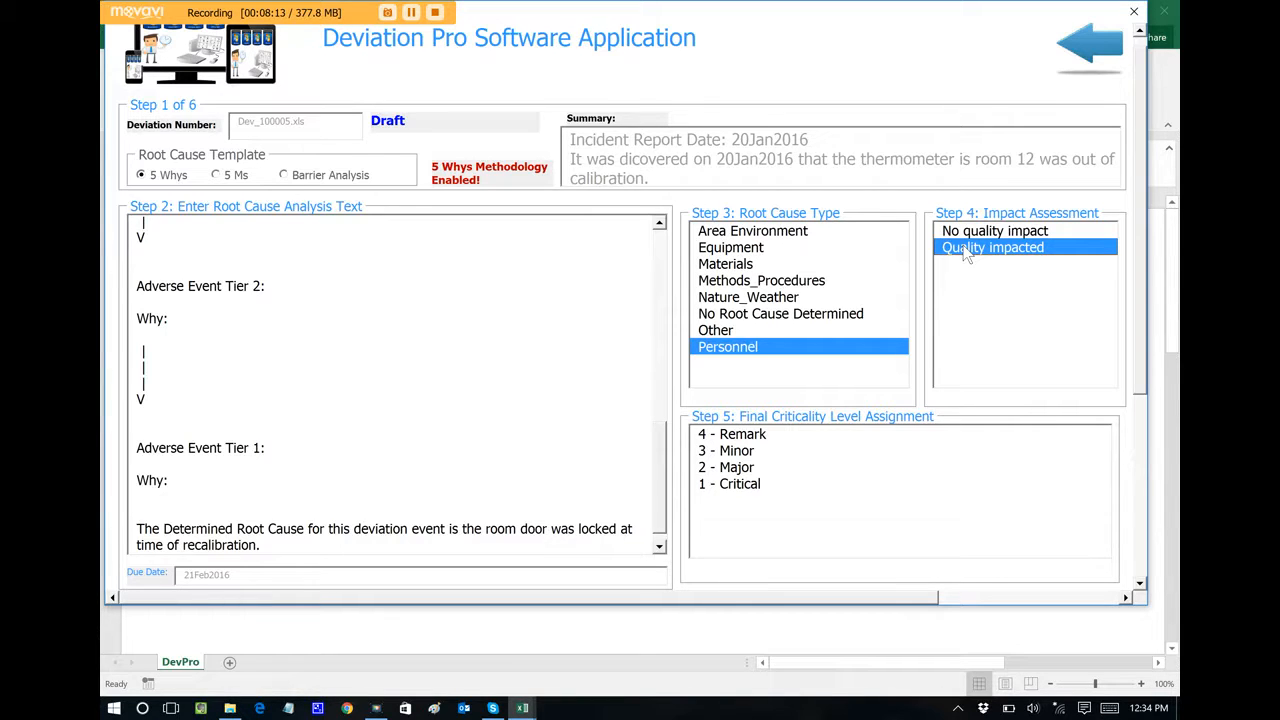
click(719, 469)
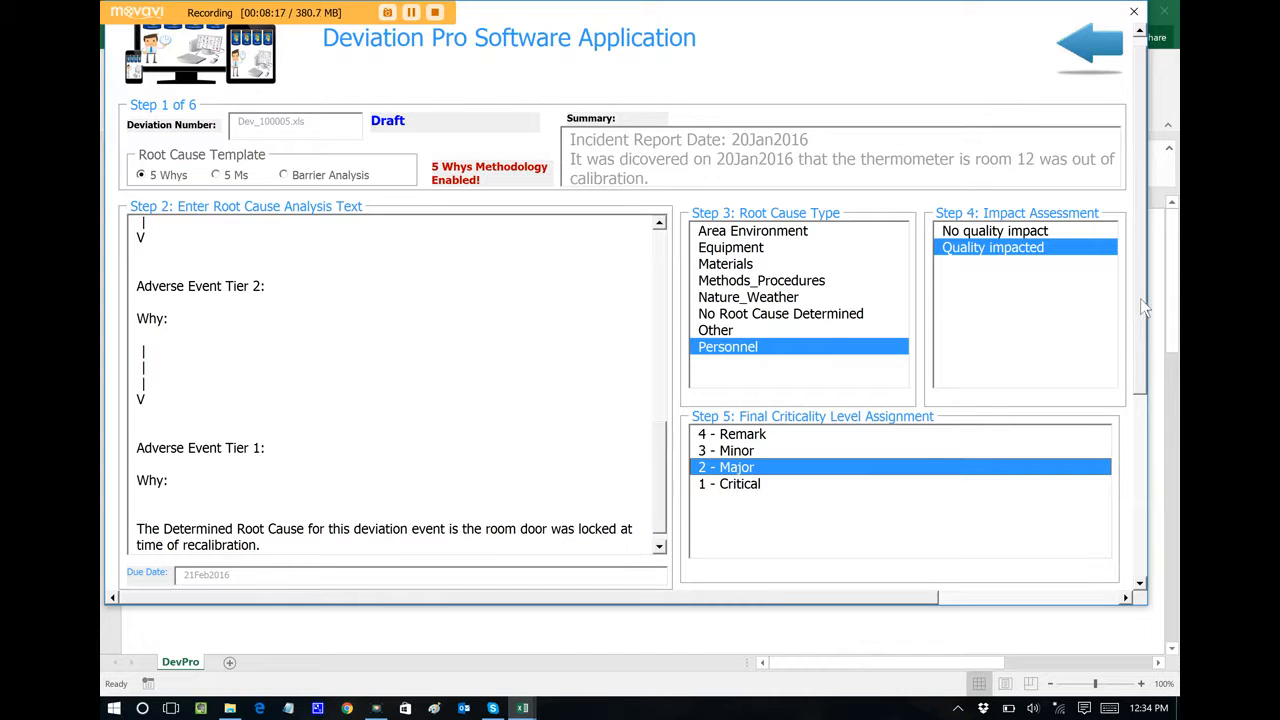
Add 1 CAPA to the investigation with the text "All room doors will remain unlocked from the 1st to the 15th of the month.".
scroll(1140, 300, down, 3)
scroll(1117, 440, down, 3)
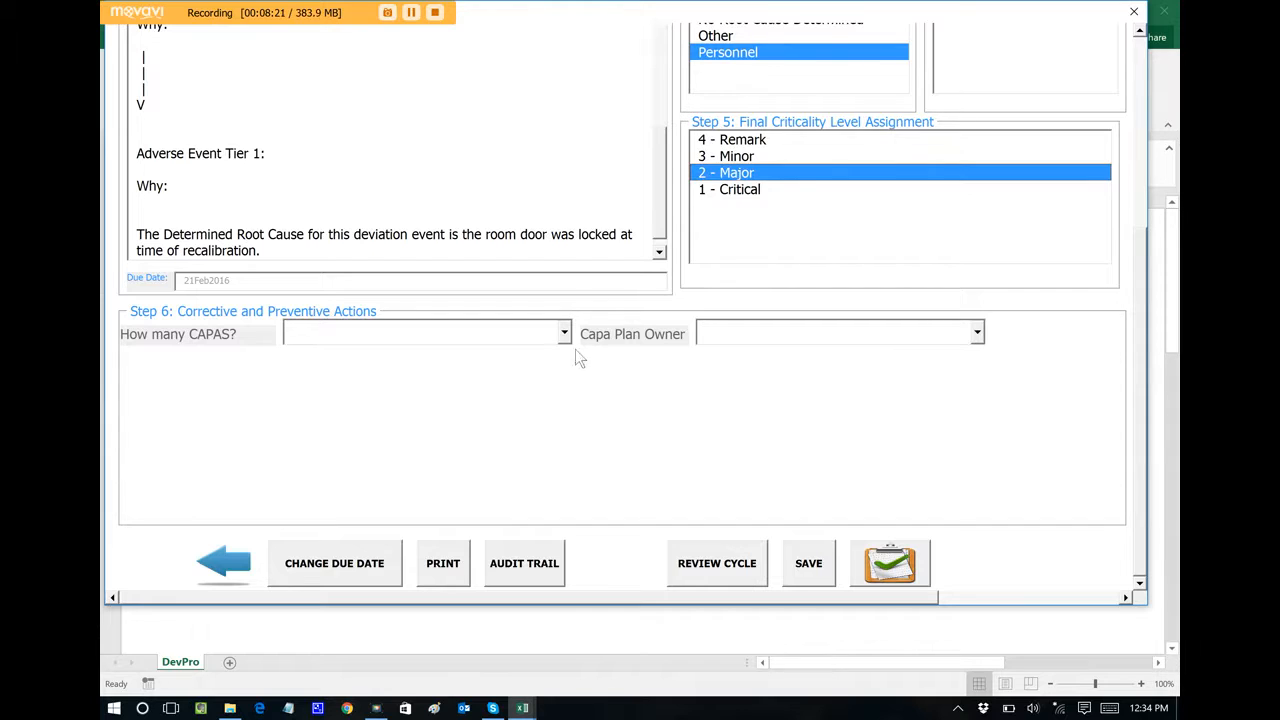
click(563, 336)
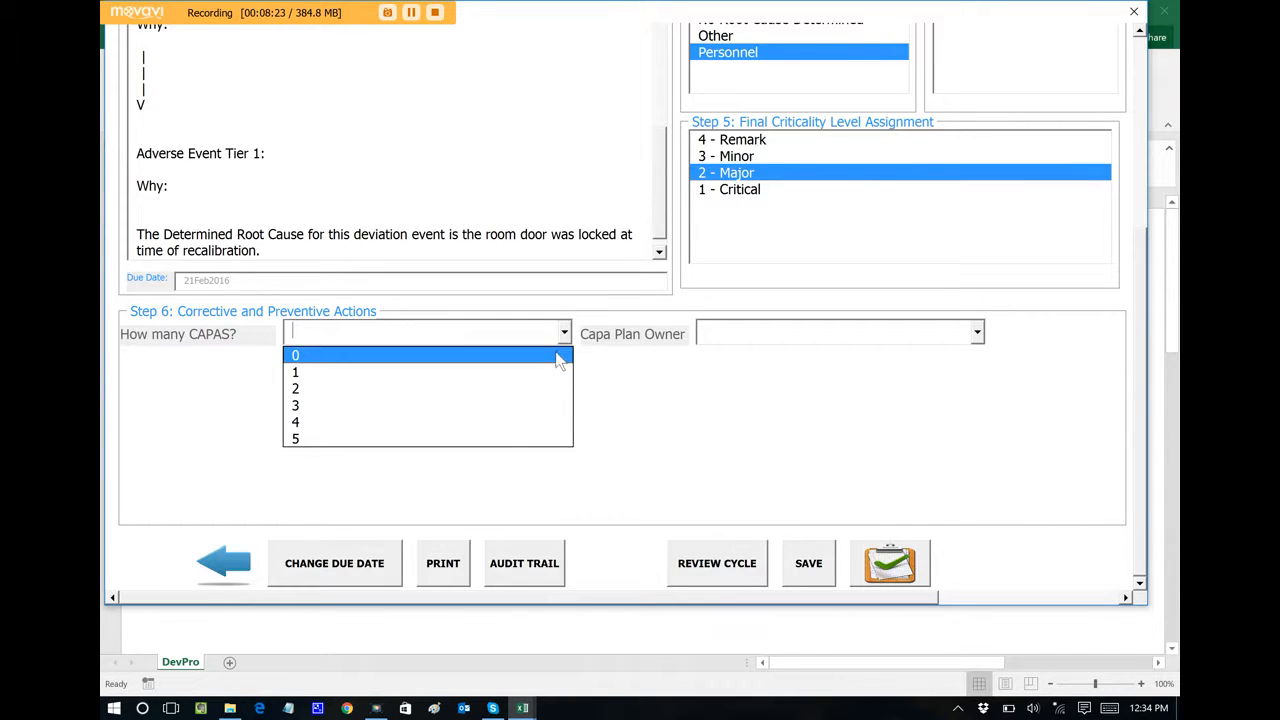
click(557, 372)
click(542, 370)
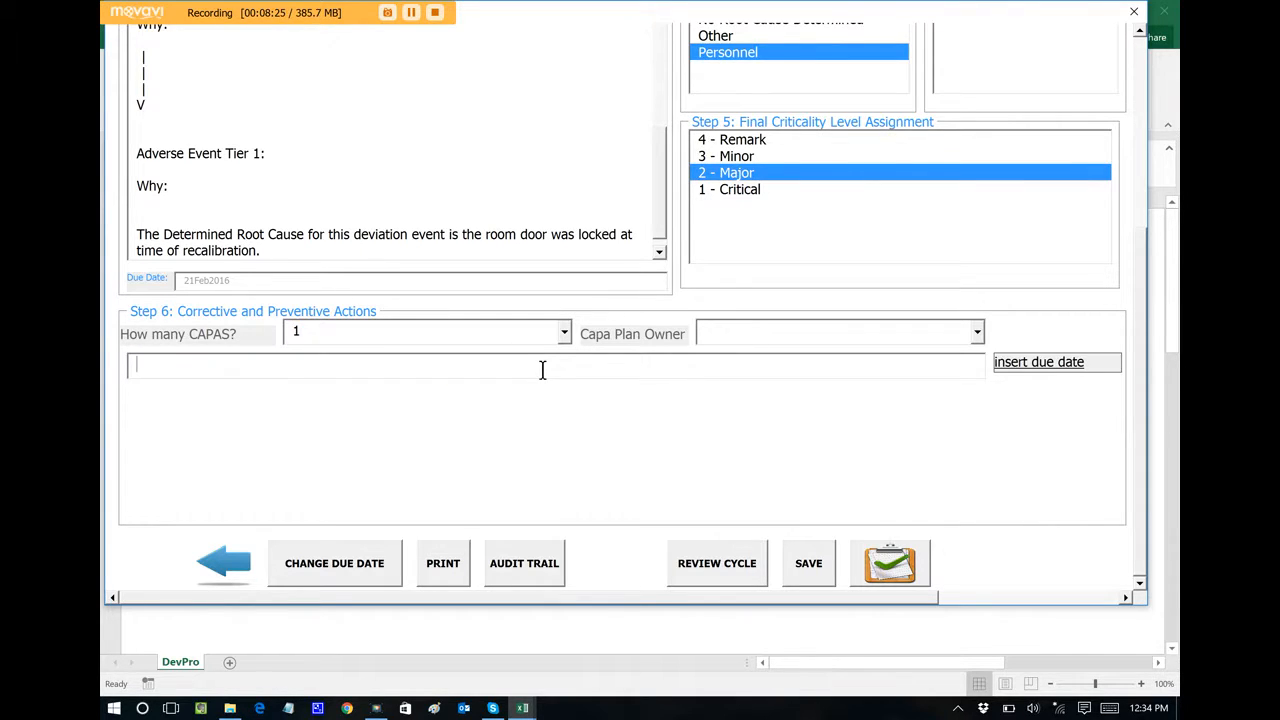
text(All room doors wil)
text(l re)
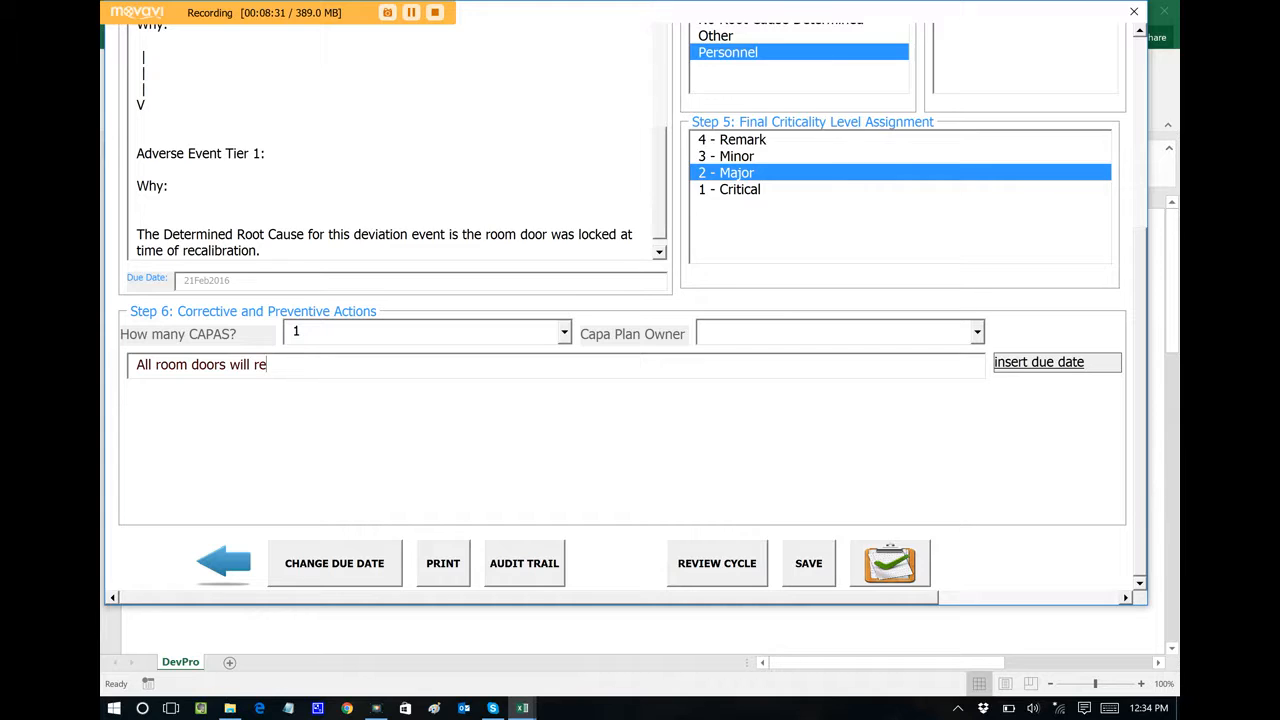
text(main unlocked from the 1st to )
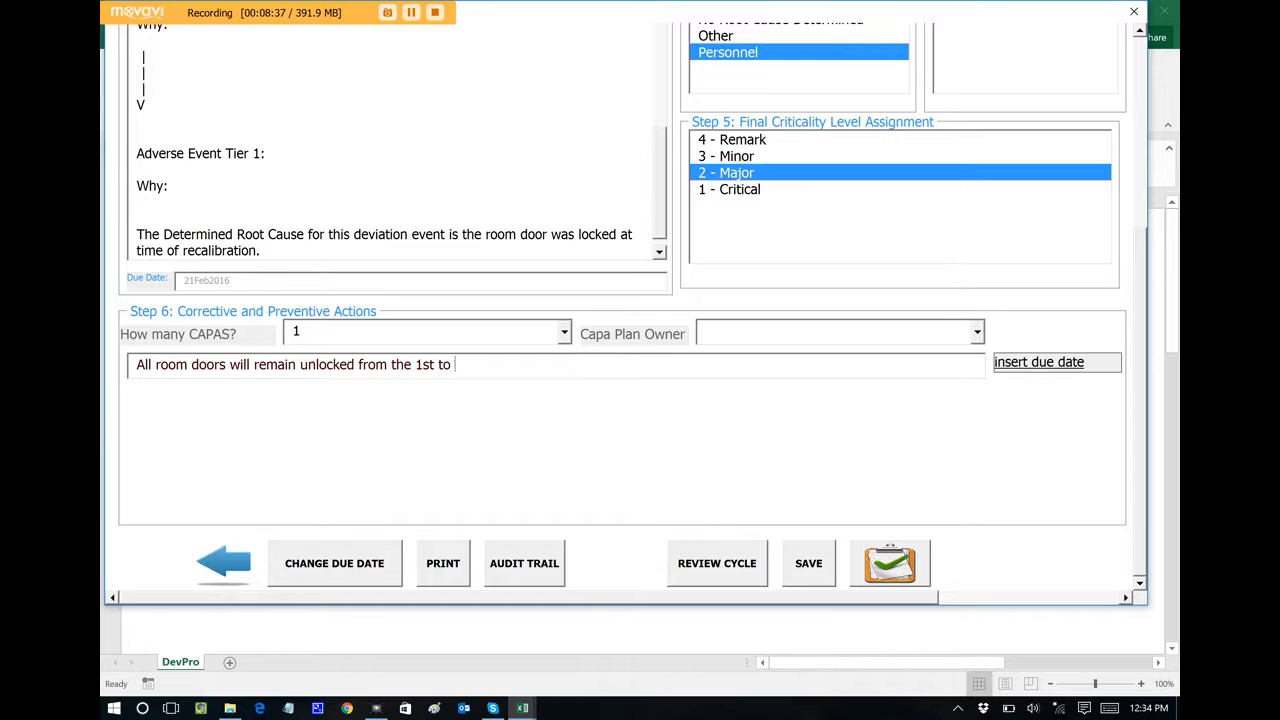
text(the 15th of the month.)
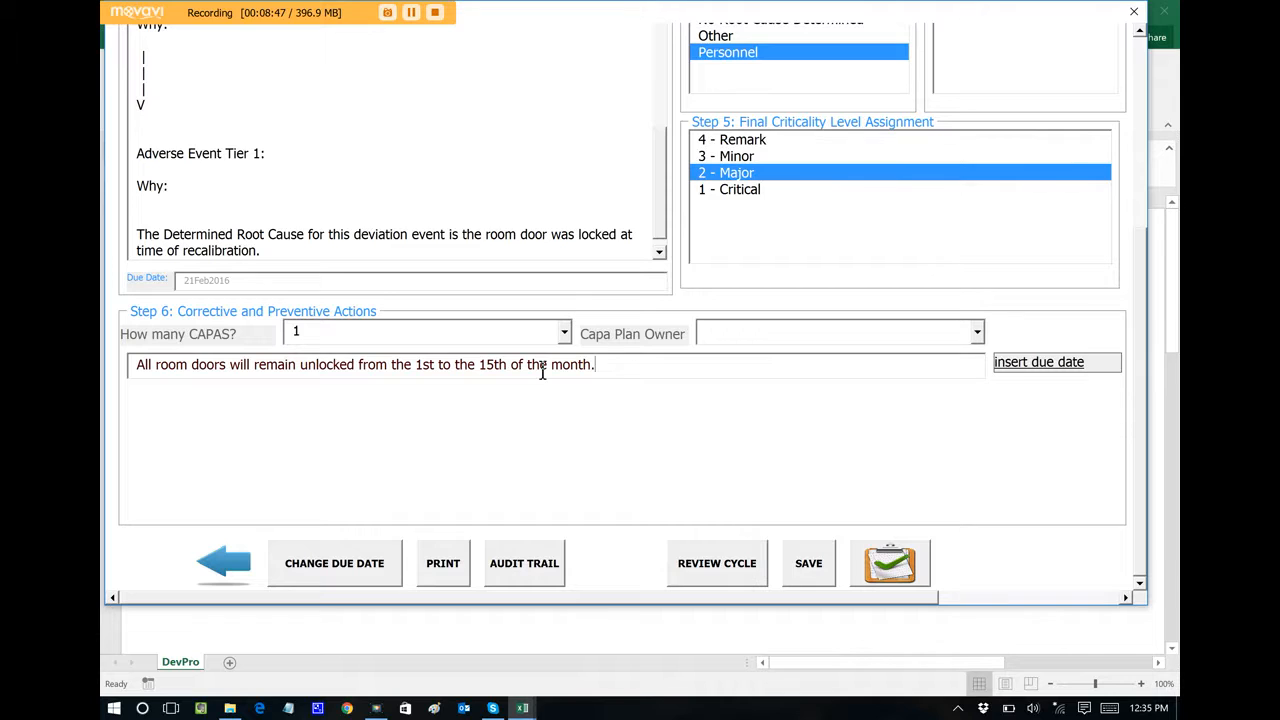
Assign the CAPA plan to Research and set the CAPA's due date to 21Feb2016.
click(977, 334)
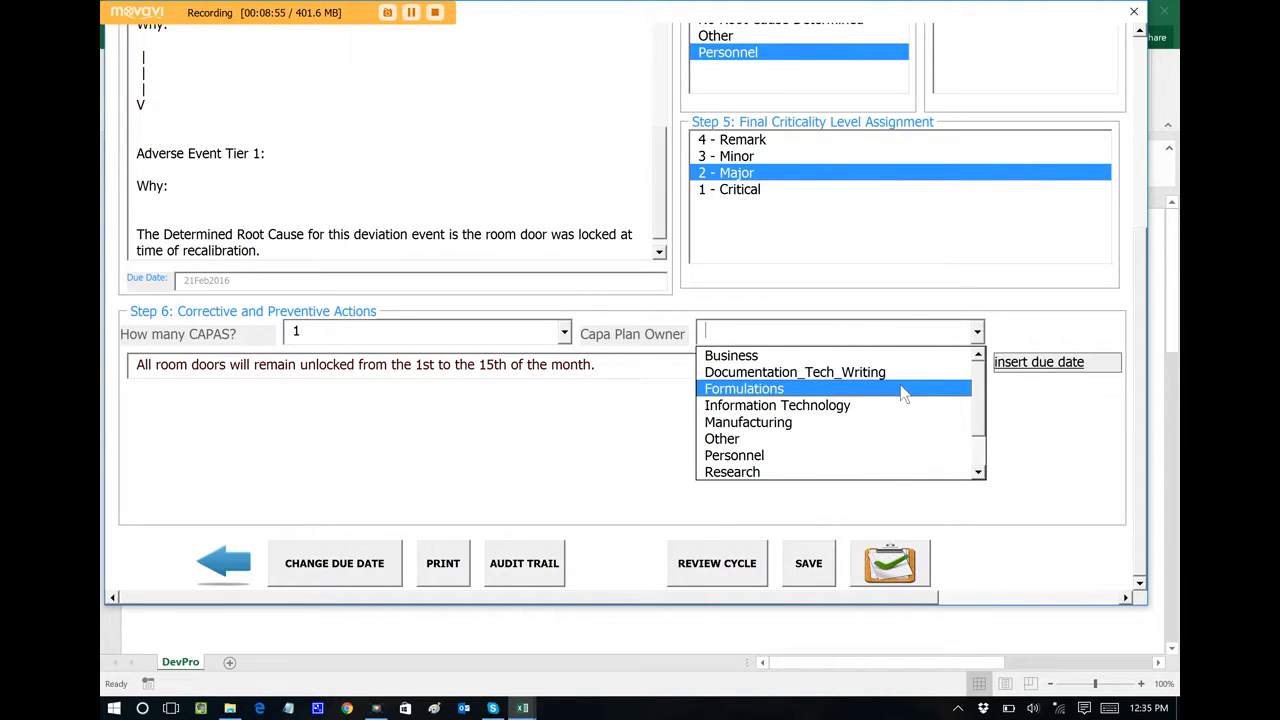
click(868, 472)
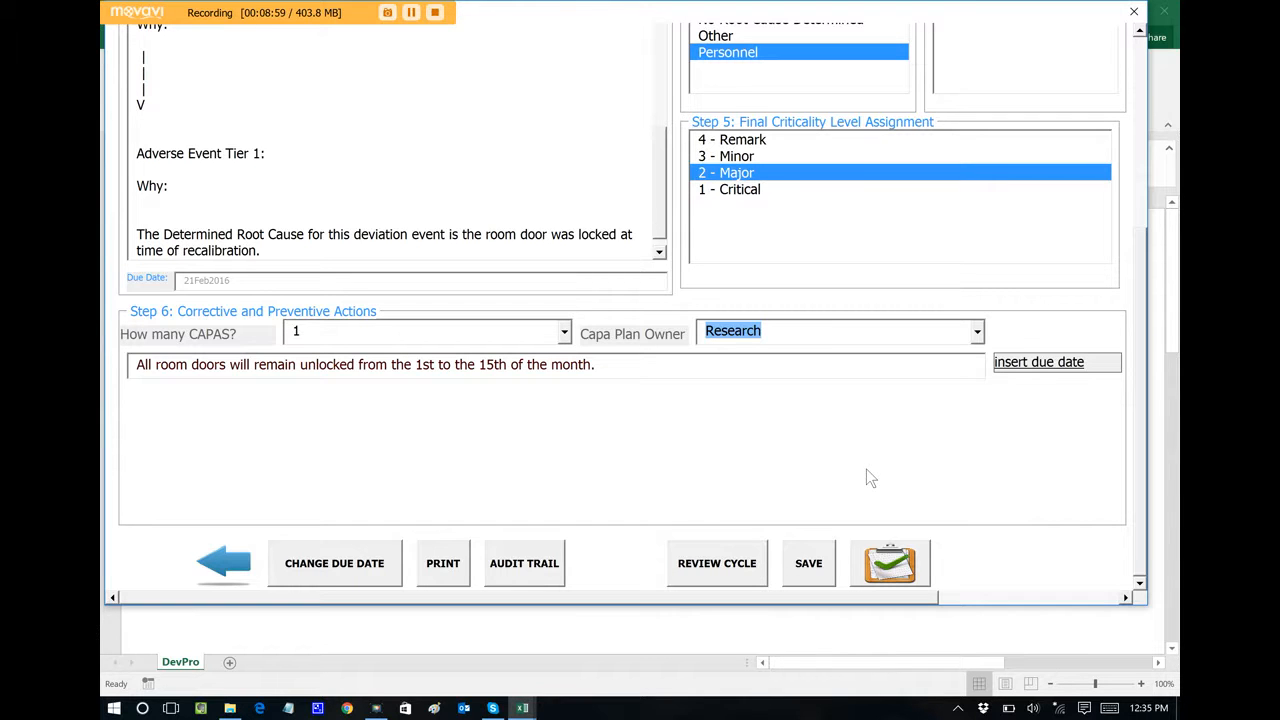
click(1068, 364)
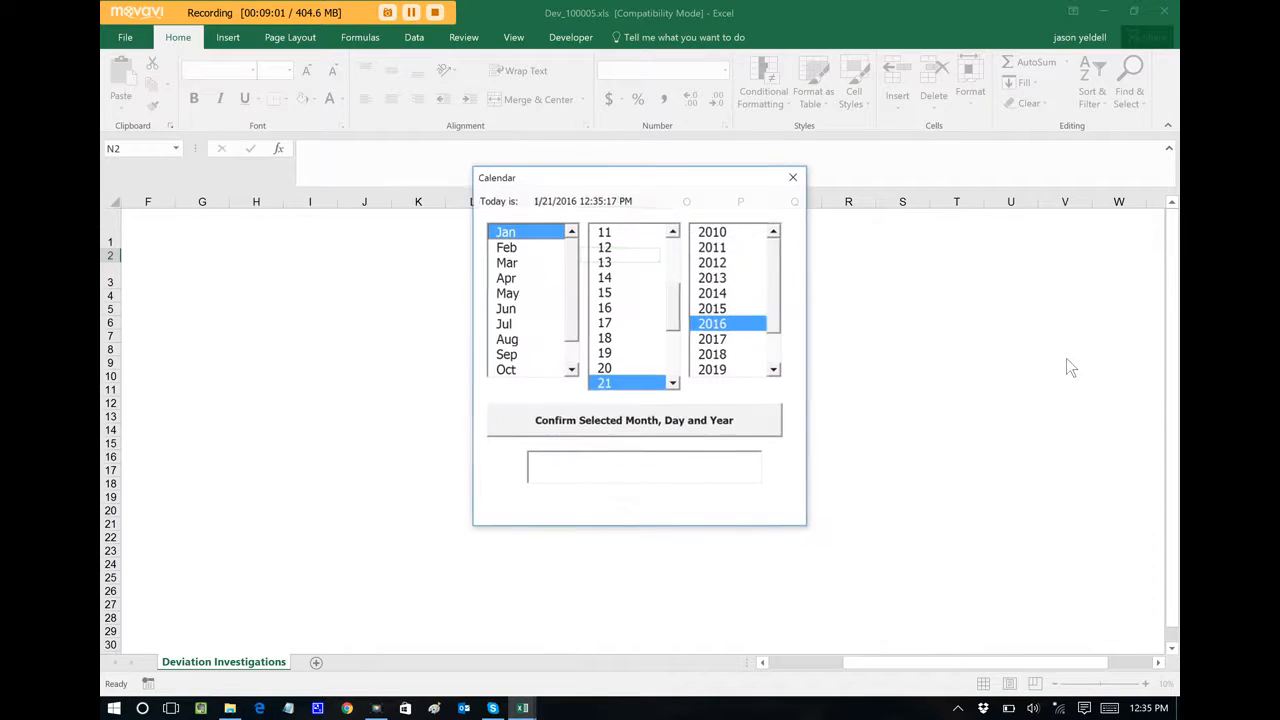
click(529, 247)
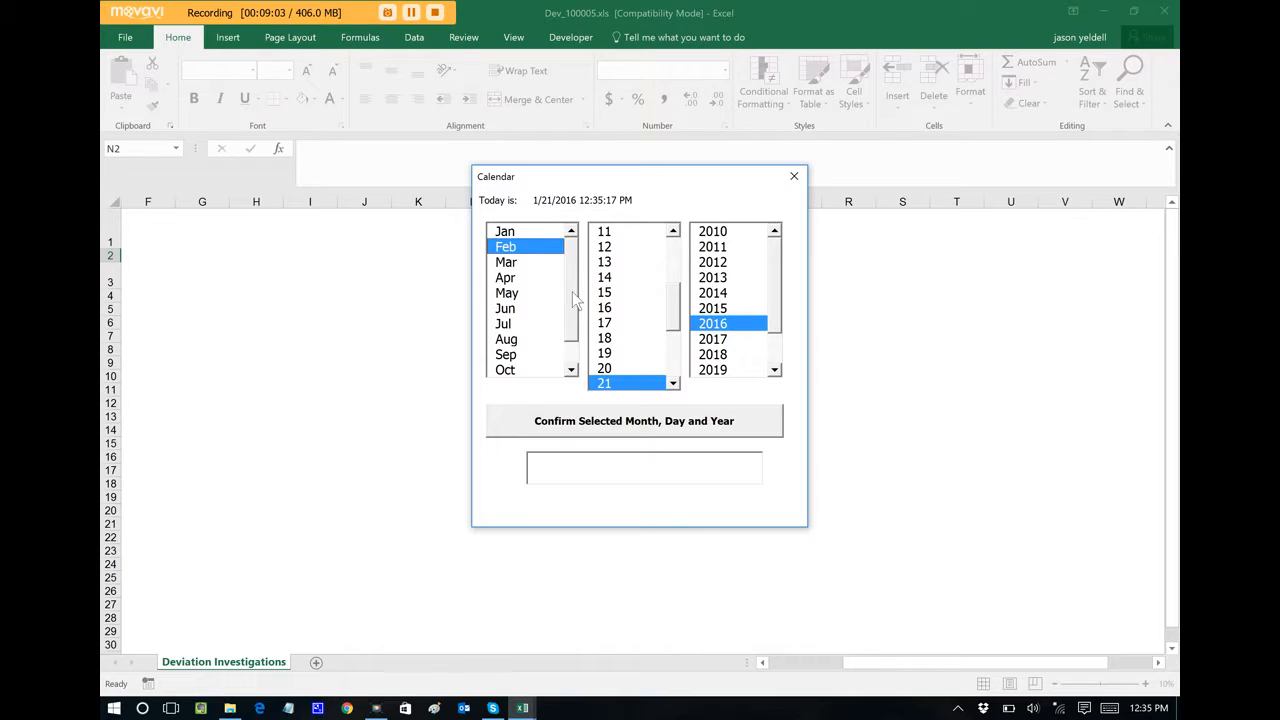
click(660, 424)
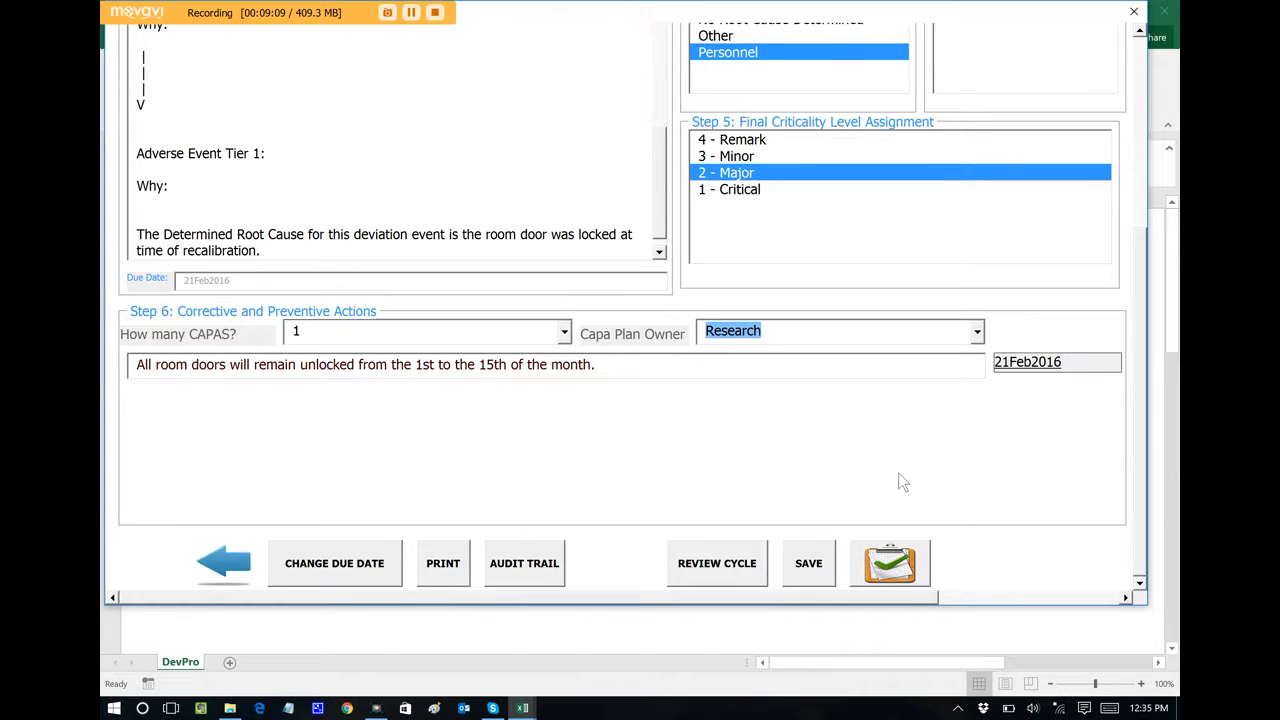
Approve the root cause analysis investigation of Dev_100005 and return to the main menu.
click(890, 563)
key(Return)
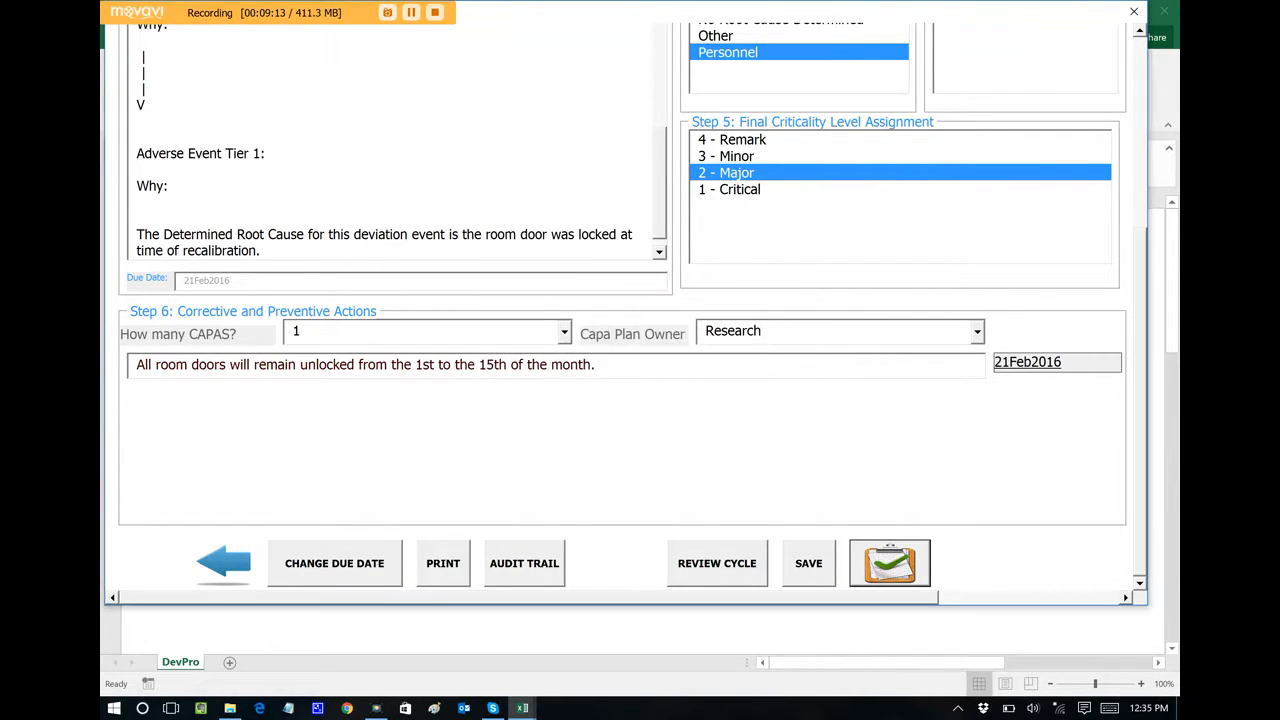
key(Return)
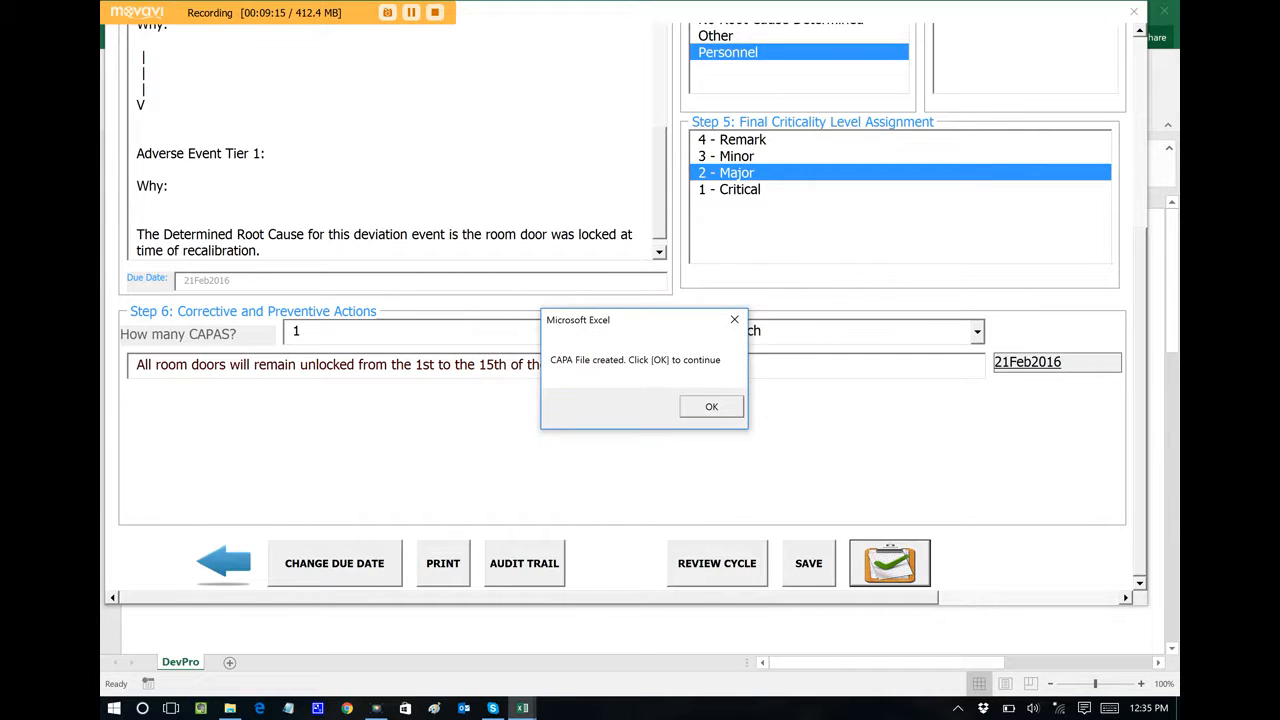
click(709, 407)
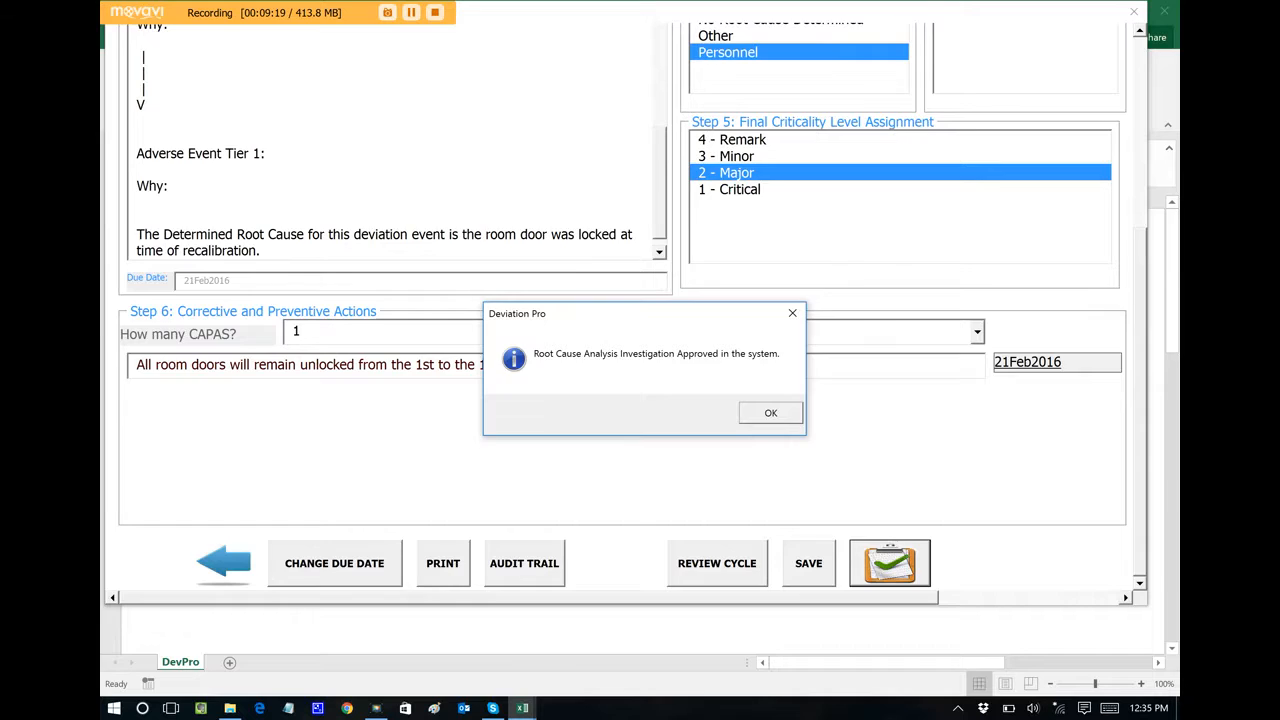
click(761, 414)
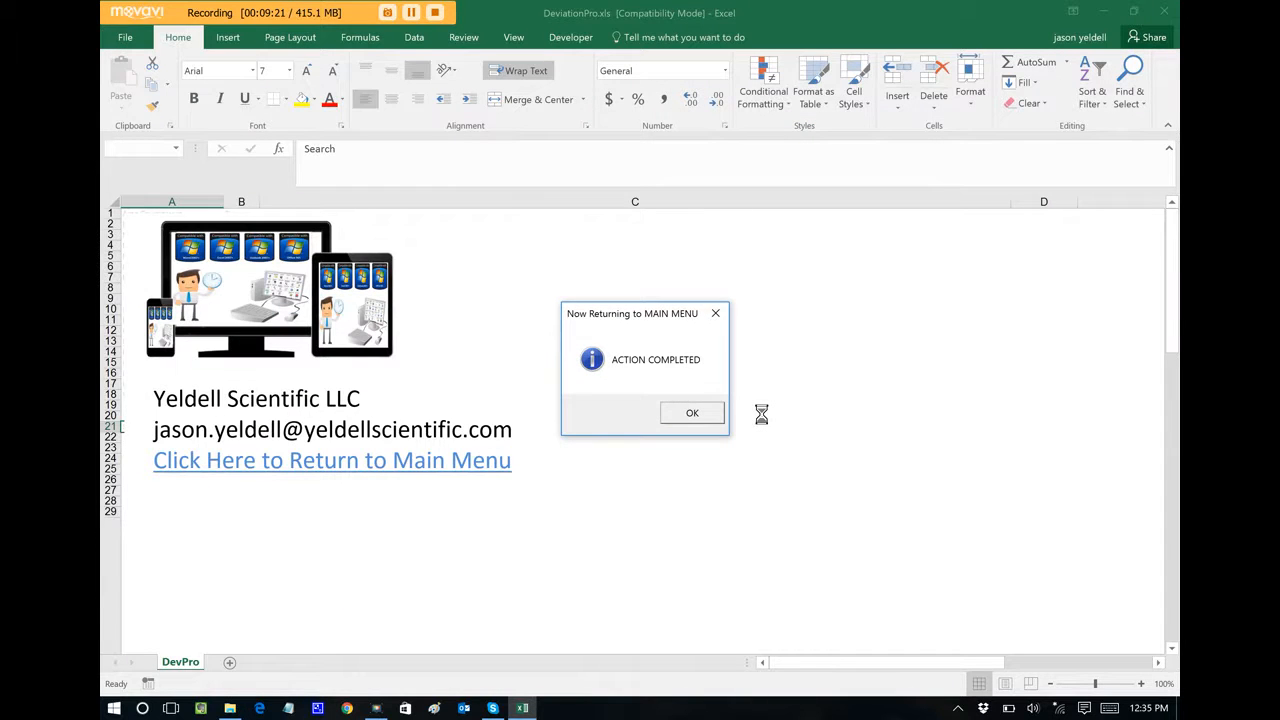
click(681, 421)
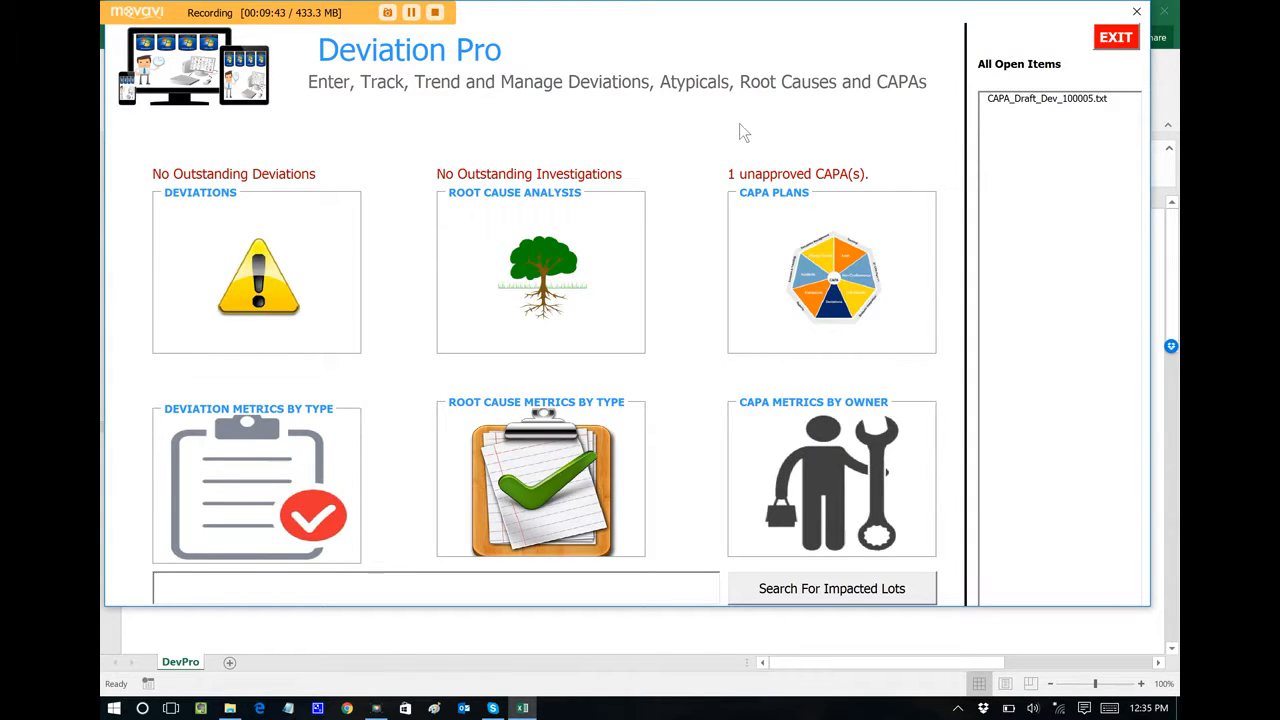
Open the CAPA plan capa_Dev_100005 and enter the response "SOP 123 was updated to reflect this change." for CAPA # 1.
click(842, 276)
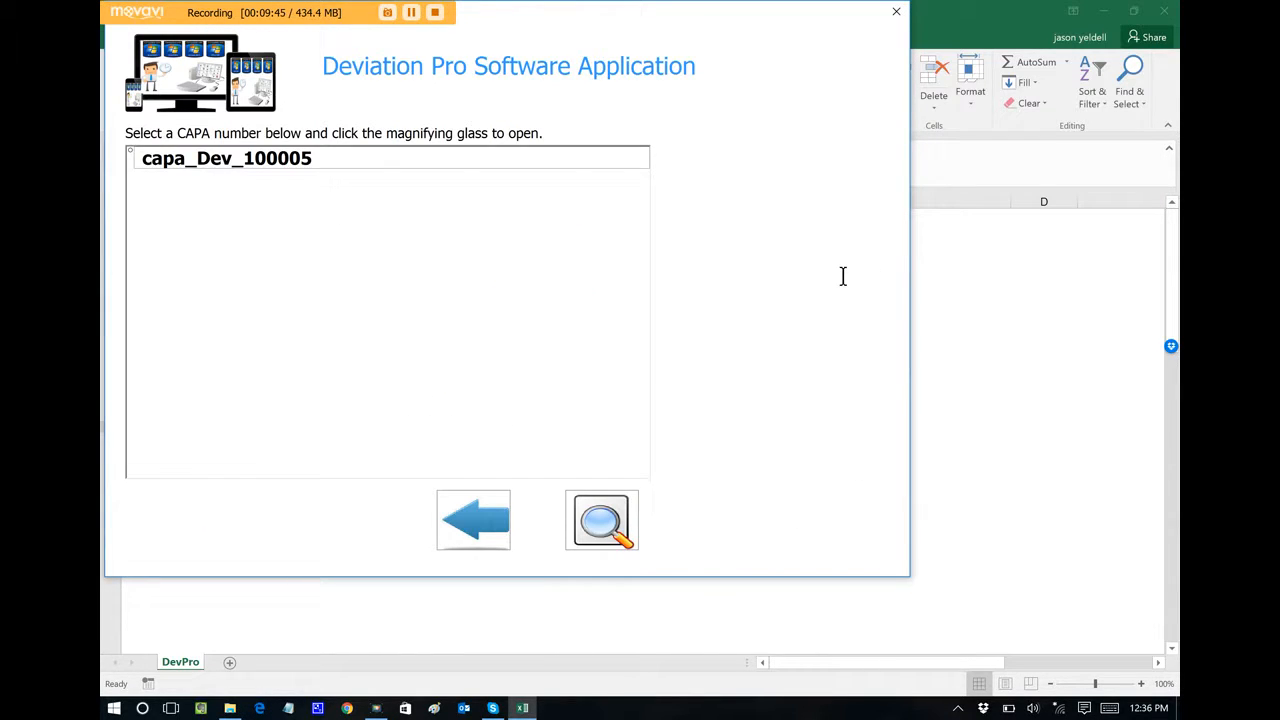
click(283, 162)
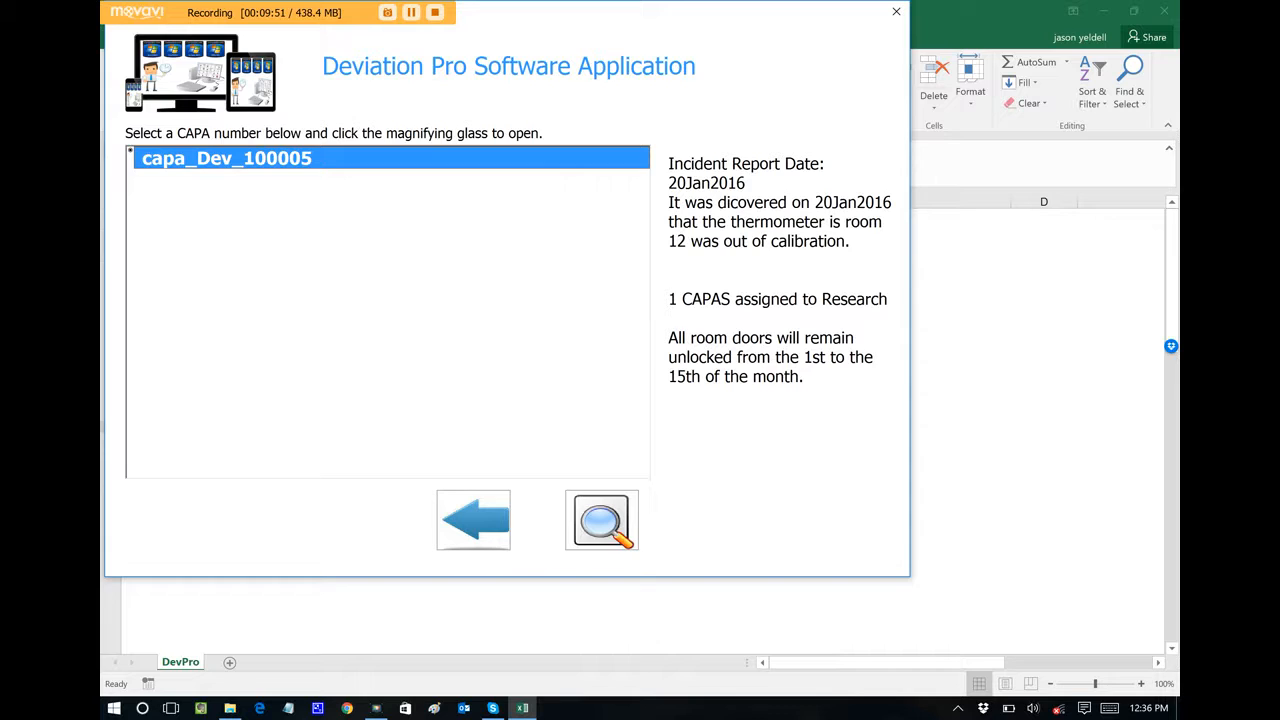
click(601, 519)
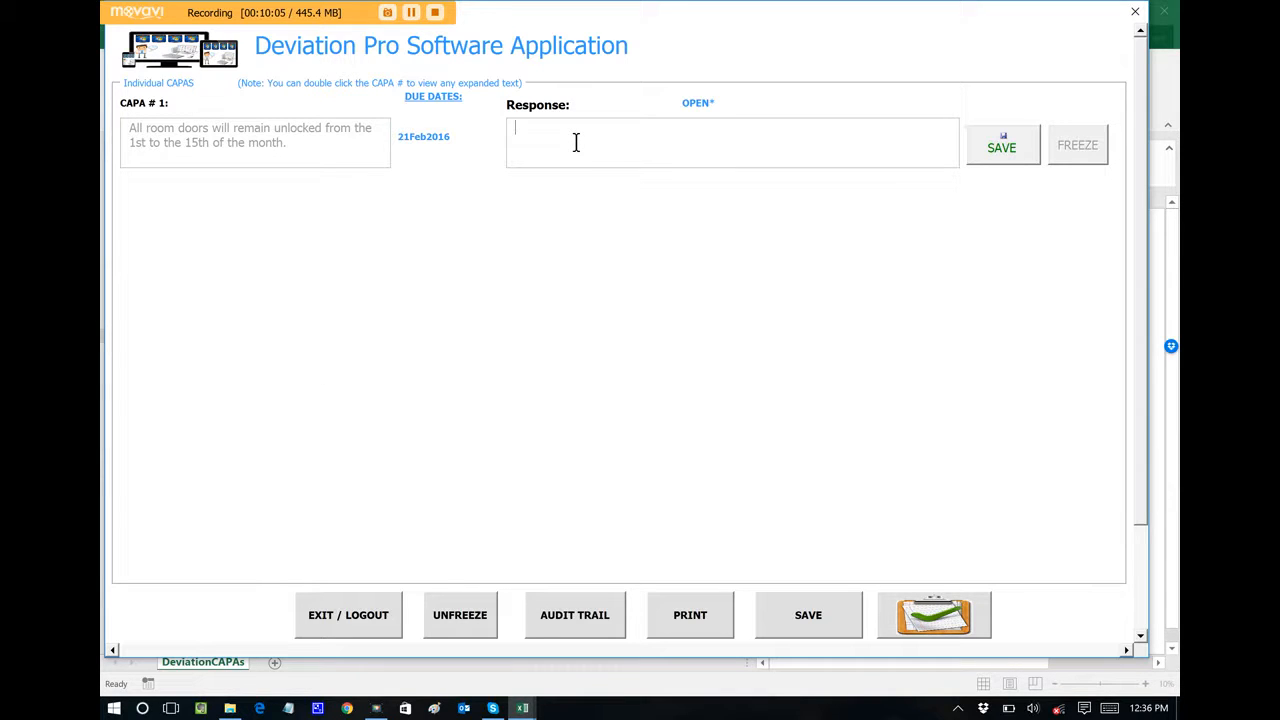
text(SOP 123 was updated to reflec)
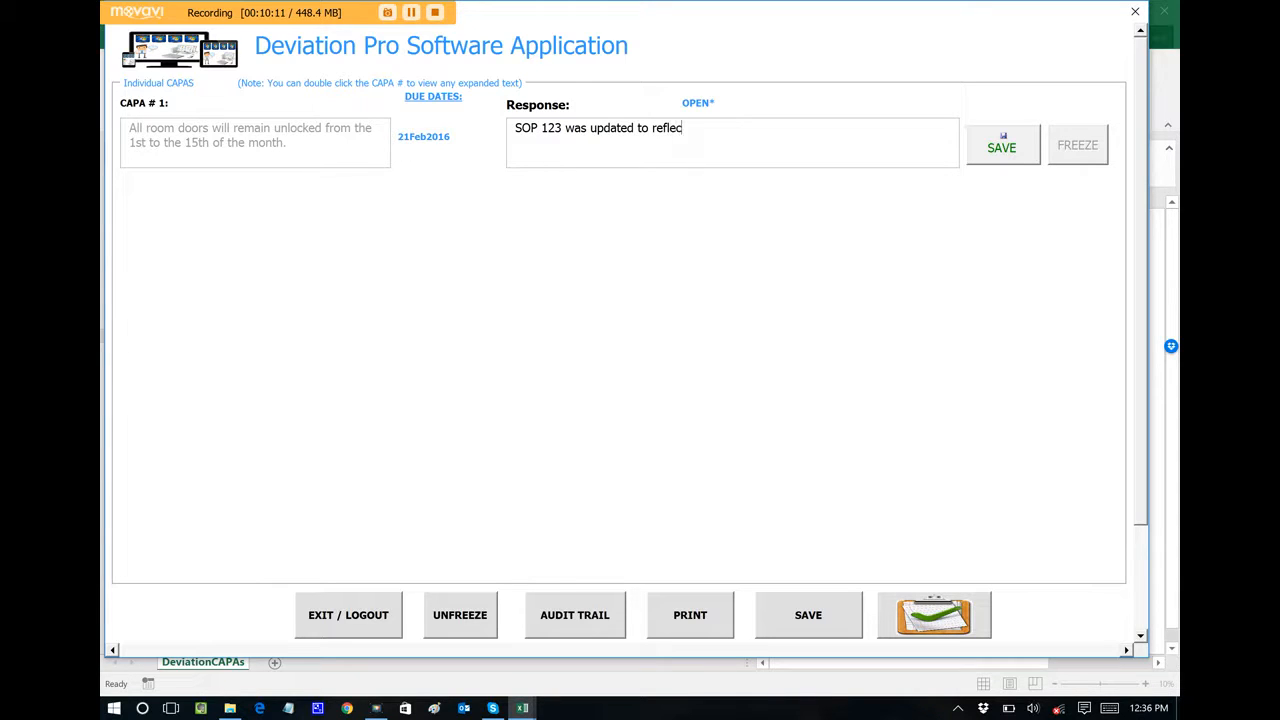
text(t this change.)
Save and freeze the response to CAPA # 1, and approve the CAPA report.
click(1001, 140)
click(1077, 147)
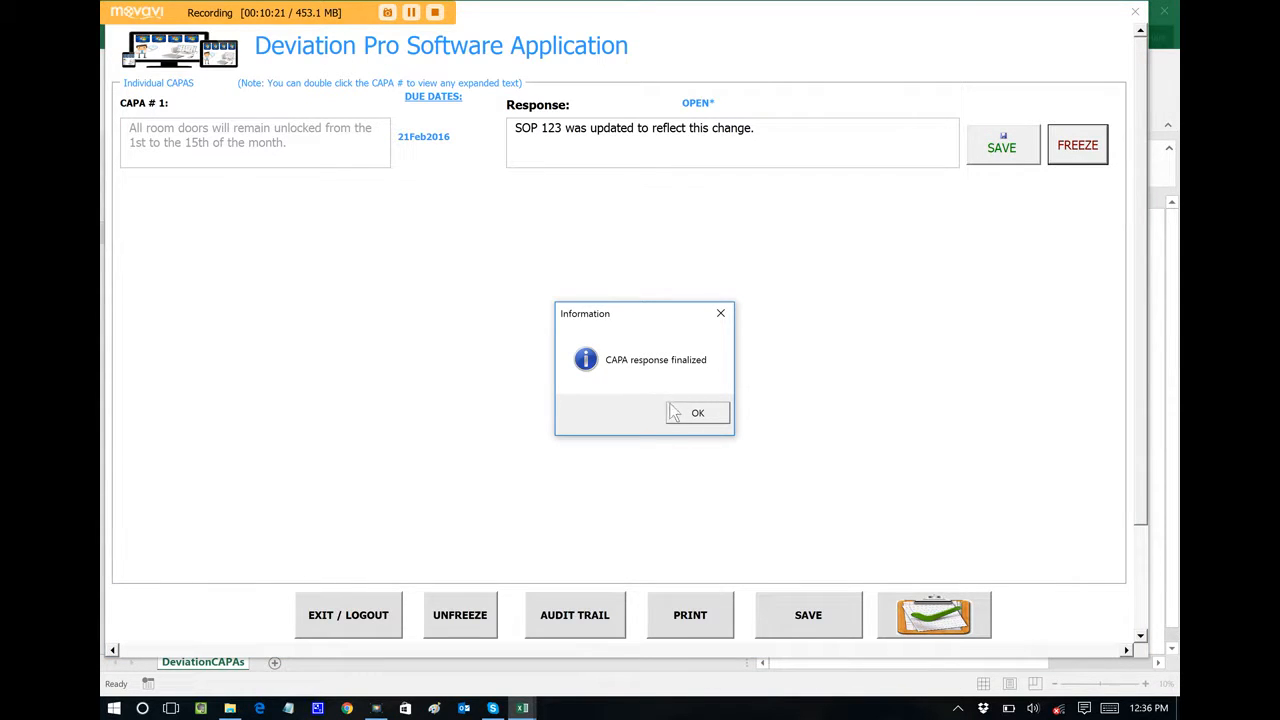
click(697, 413)
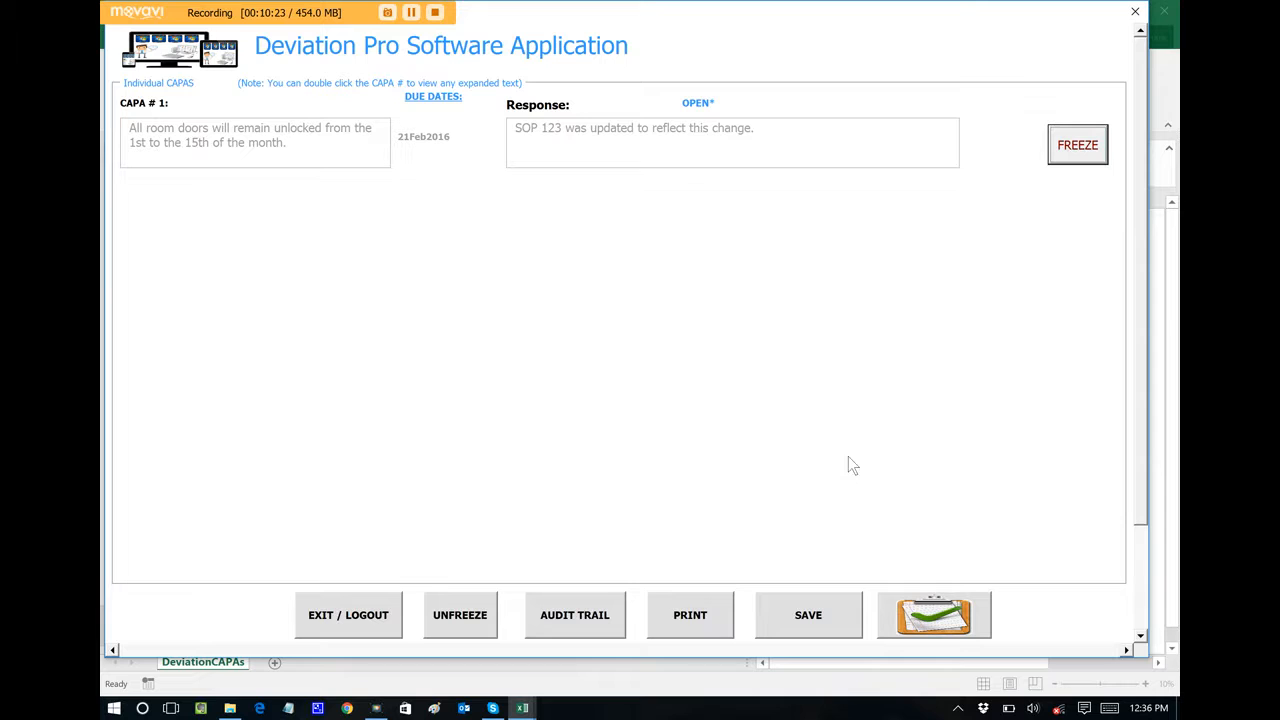
click(930, 618)
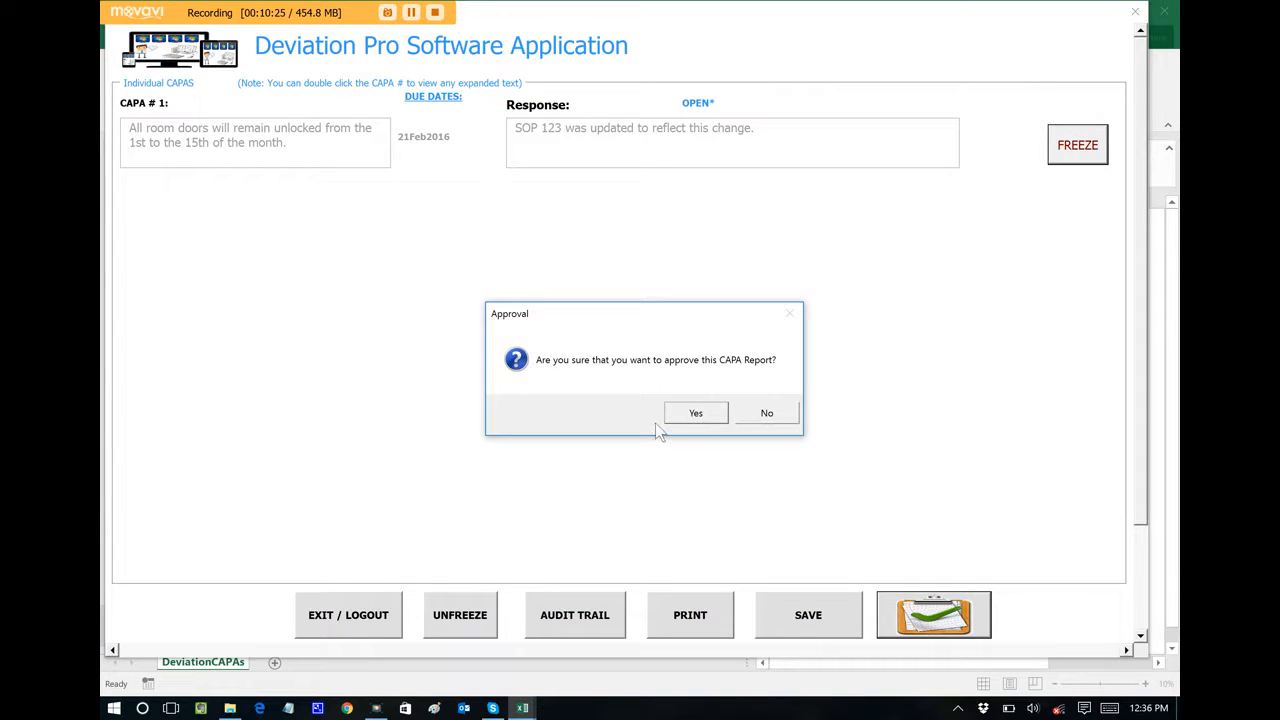
click(692, 413)
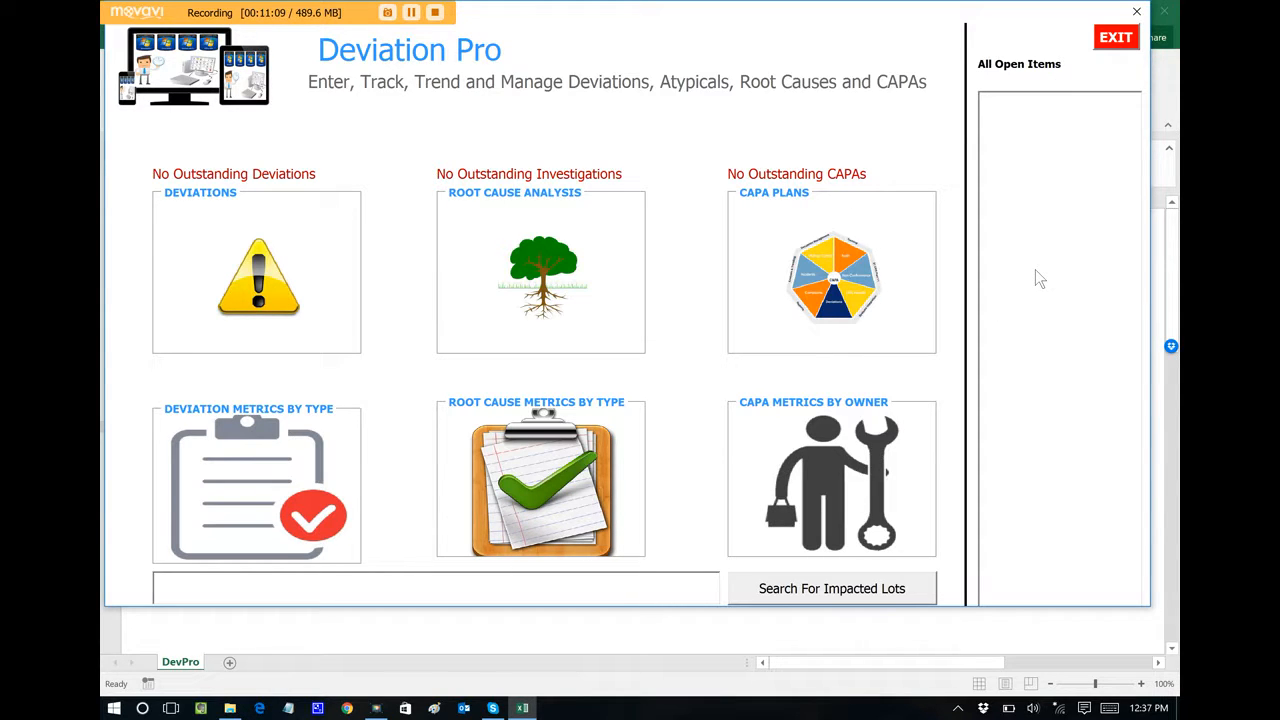
Look up the deviation metrics for the Out of Specification Result type and return to the main menu.
click(258, 505)
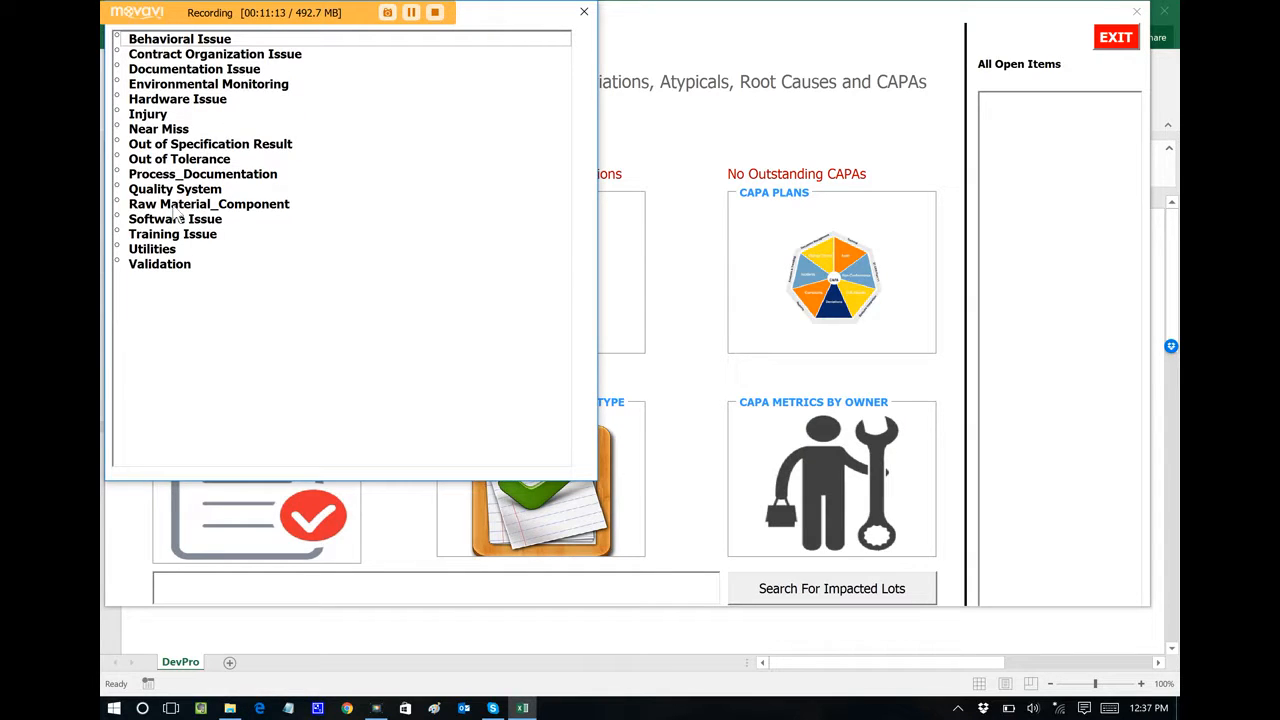
click(158, 116)
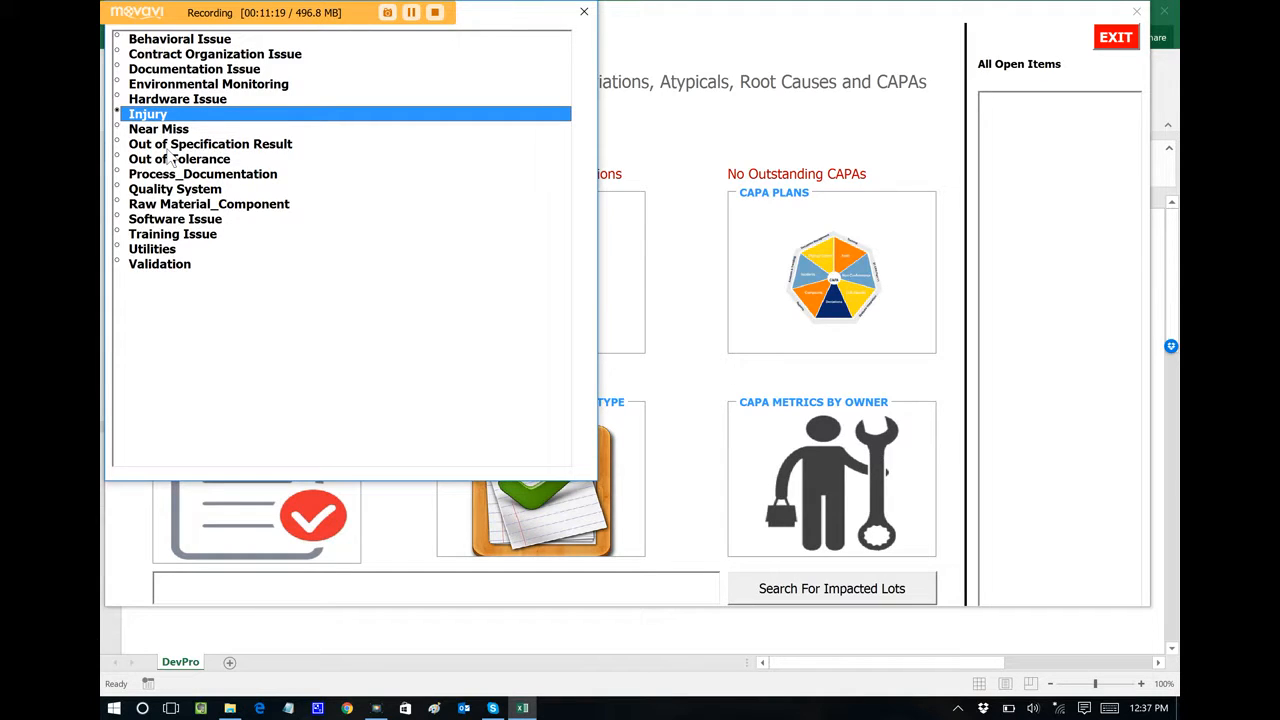
double_click(165, 145)
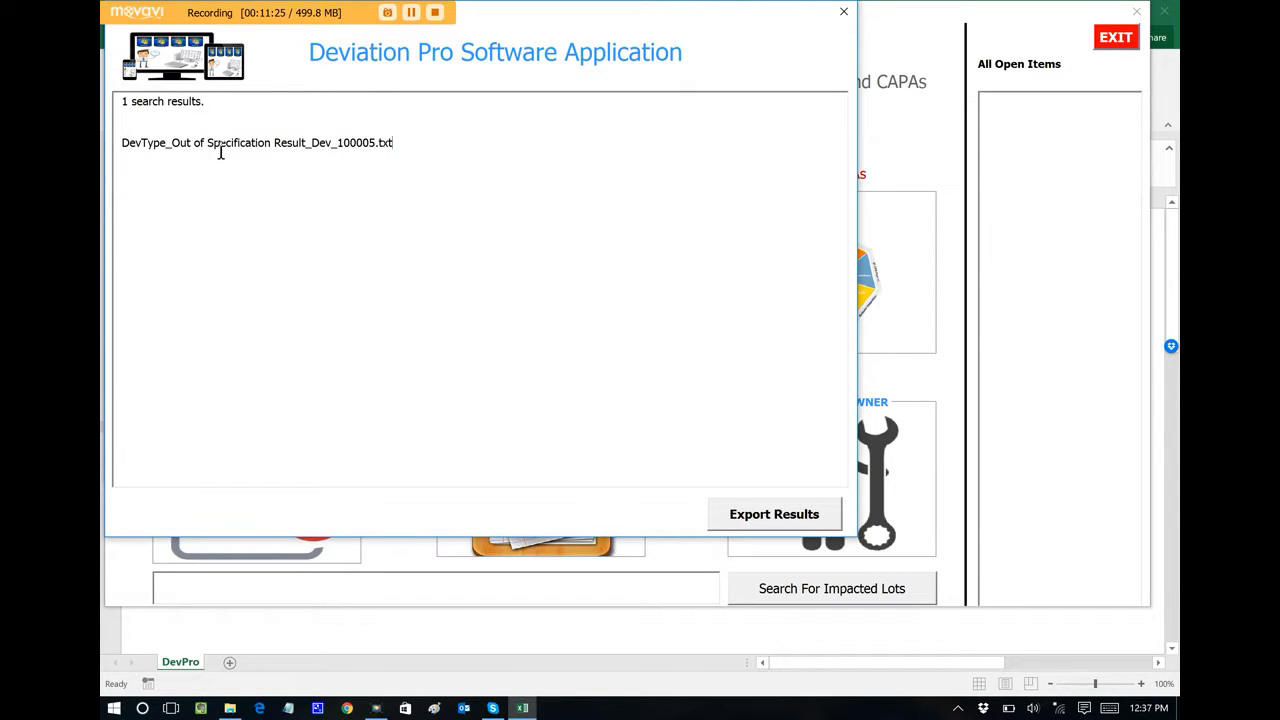
click(843, 11)
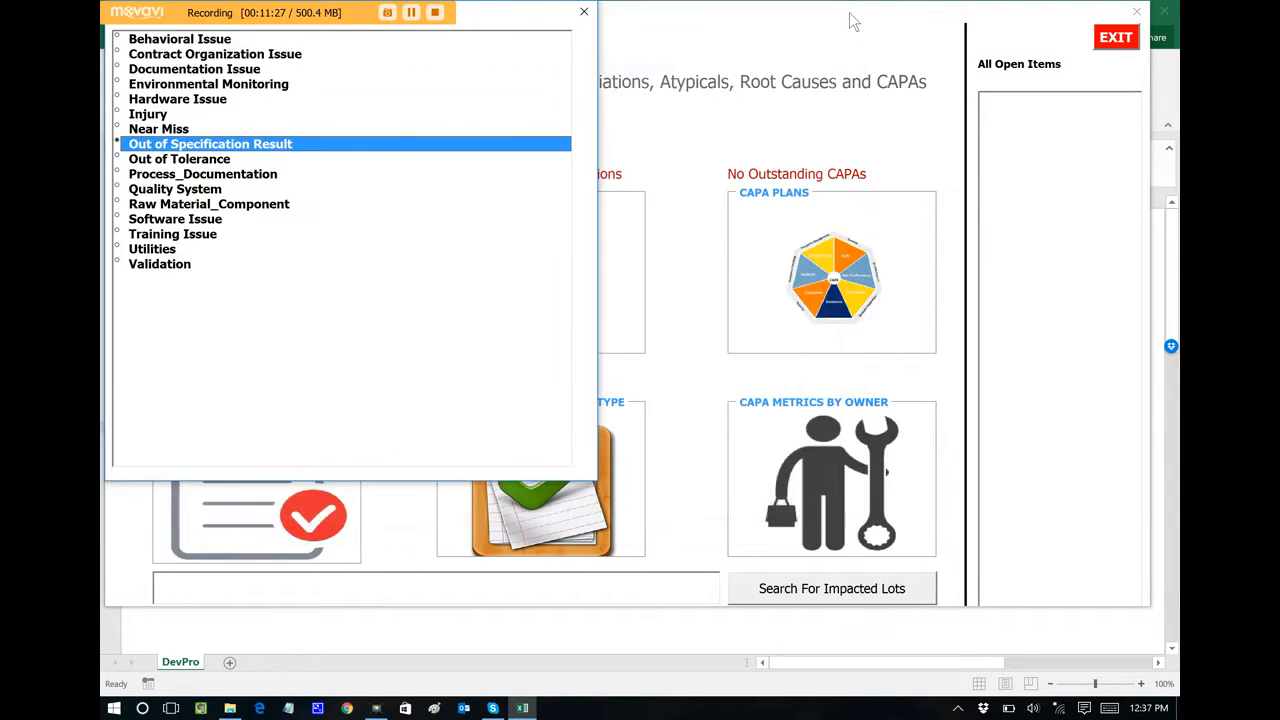
click(583, 14)
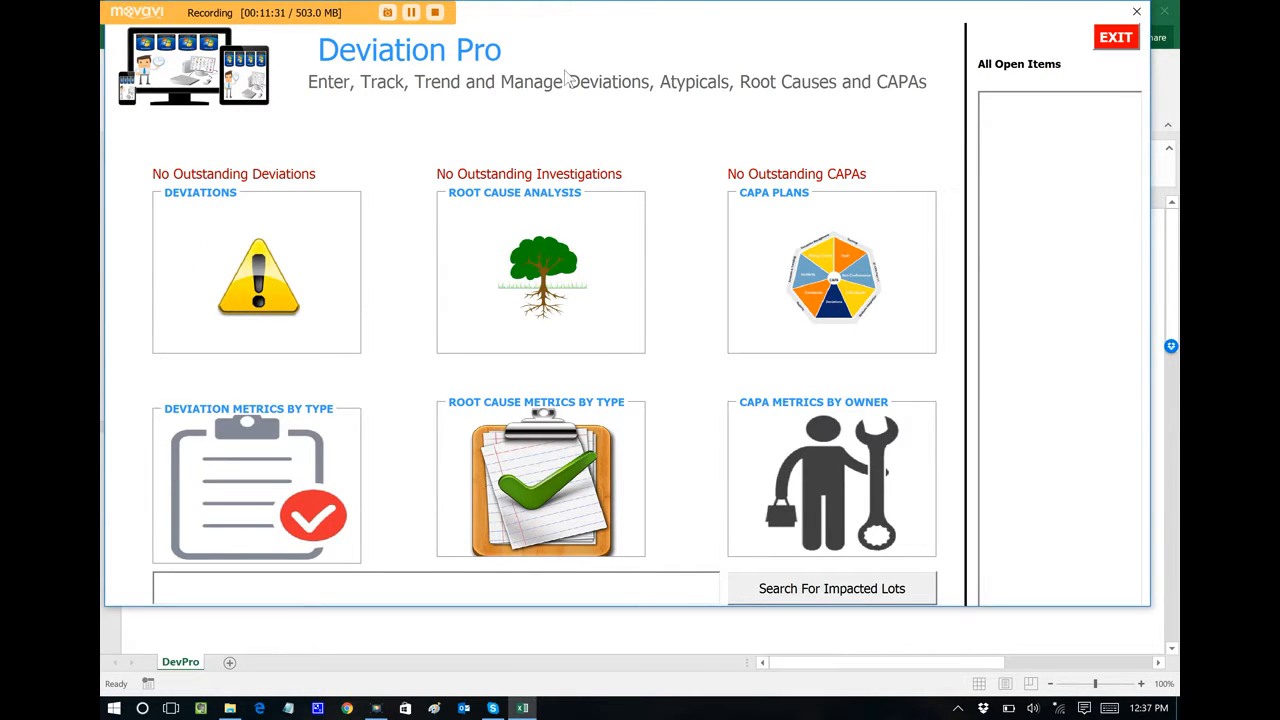
Look up the root cause metrics for the Personnel type and return to the main menu.
click(534, 439)
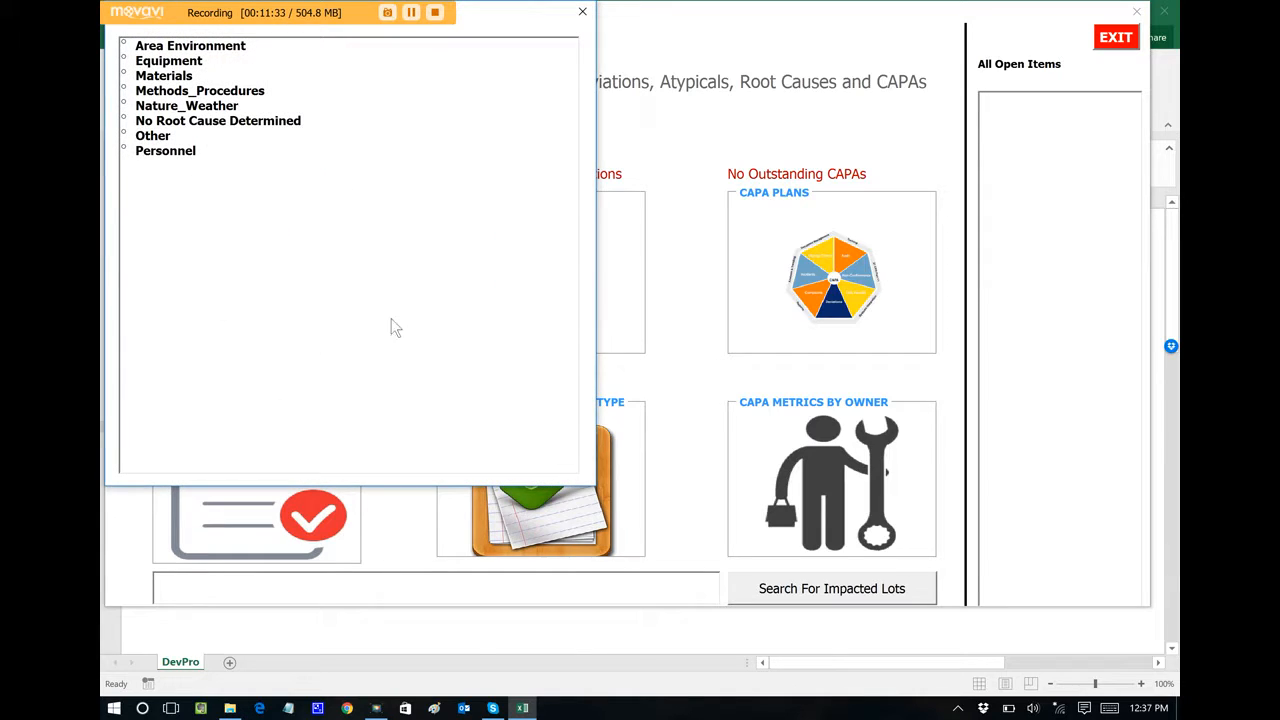
click(176, 152)
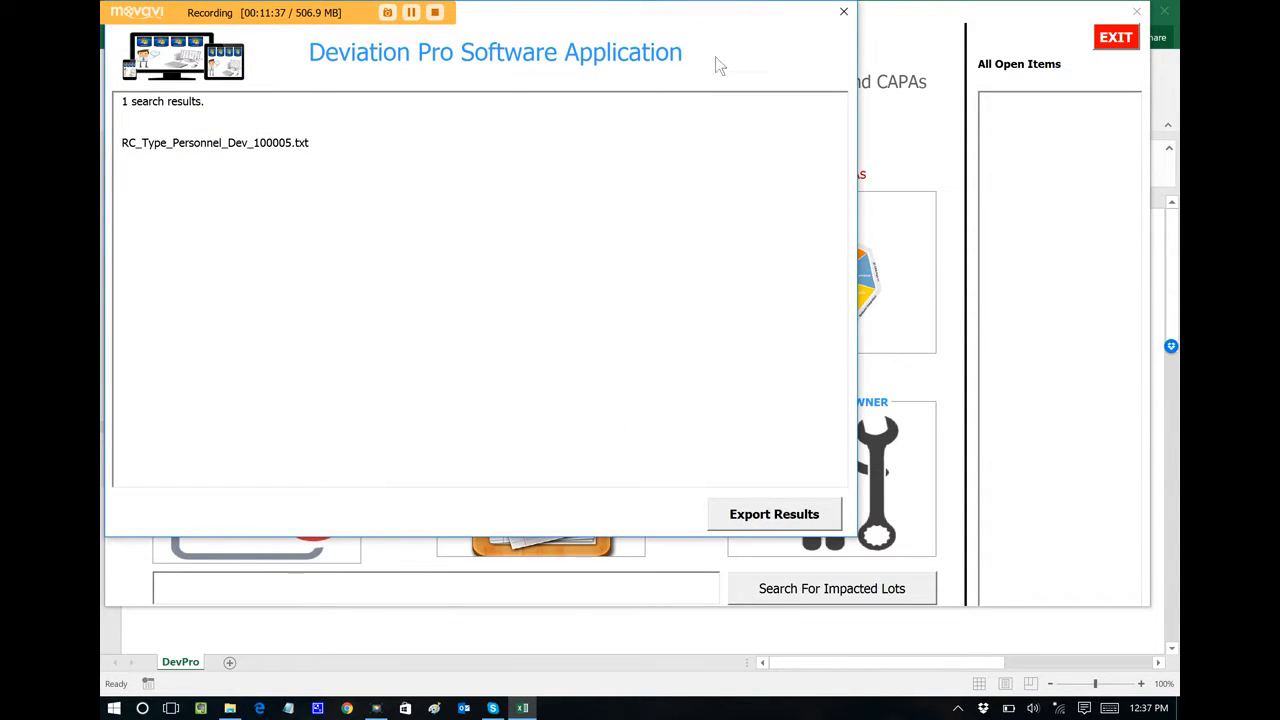
click(843, 11)
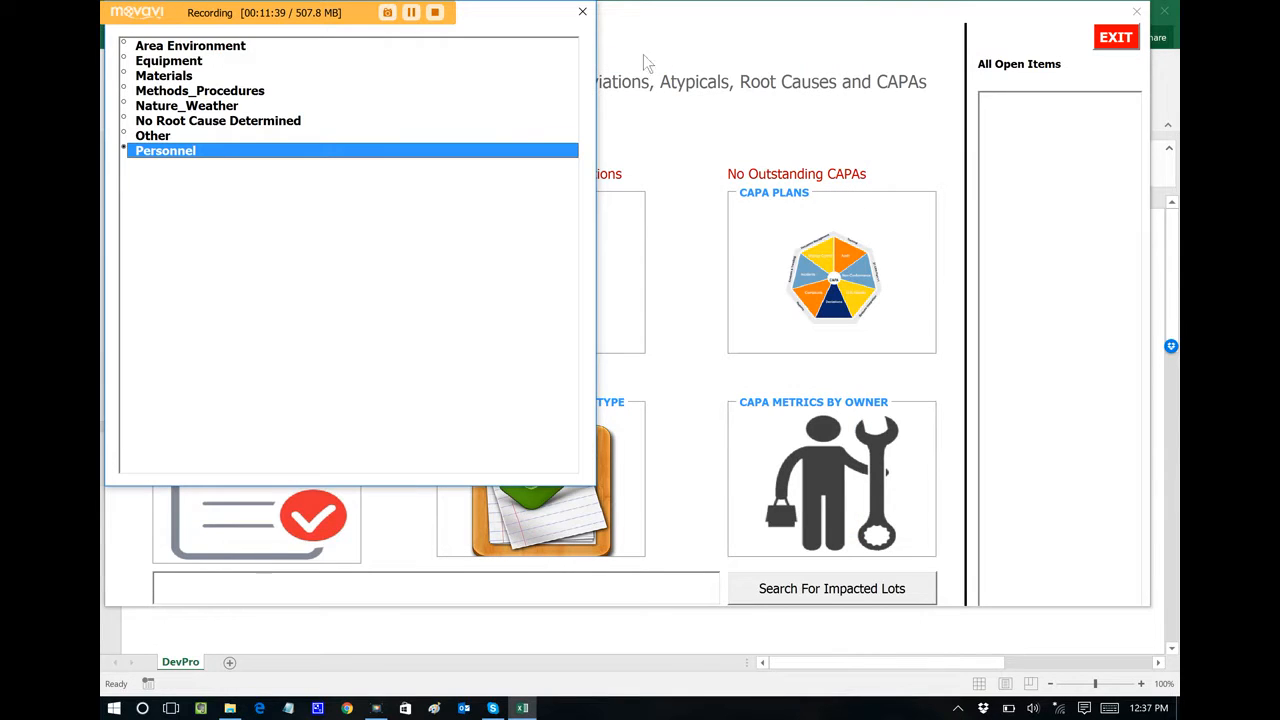
click(582, 11)
Search for impacted lots with the lot number 12345.
click(466, 578)
text(12345)
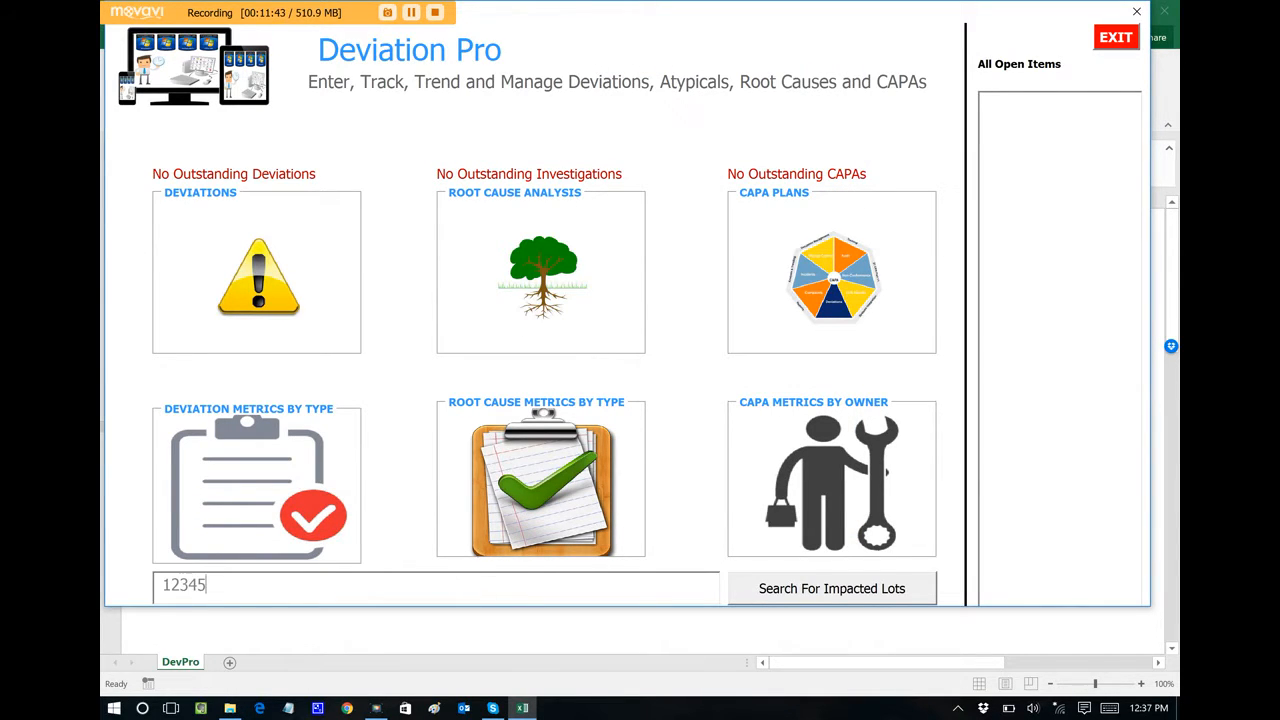
click(783, 590)
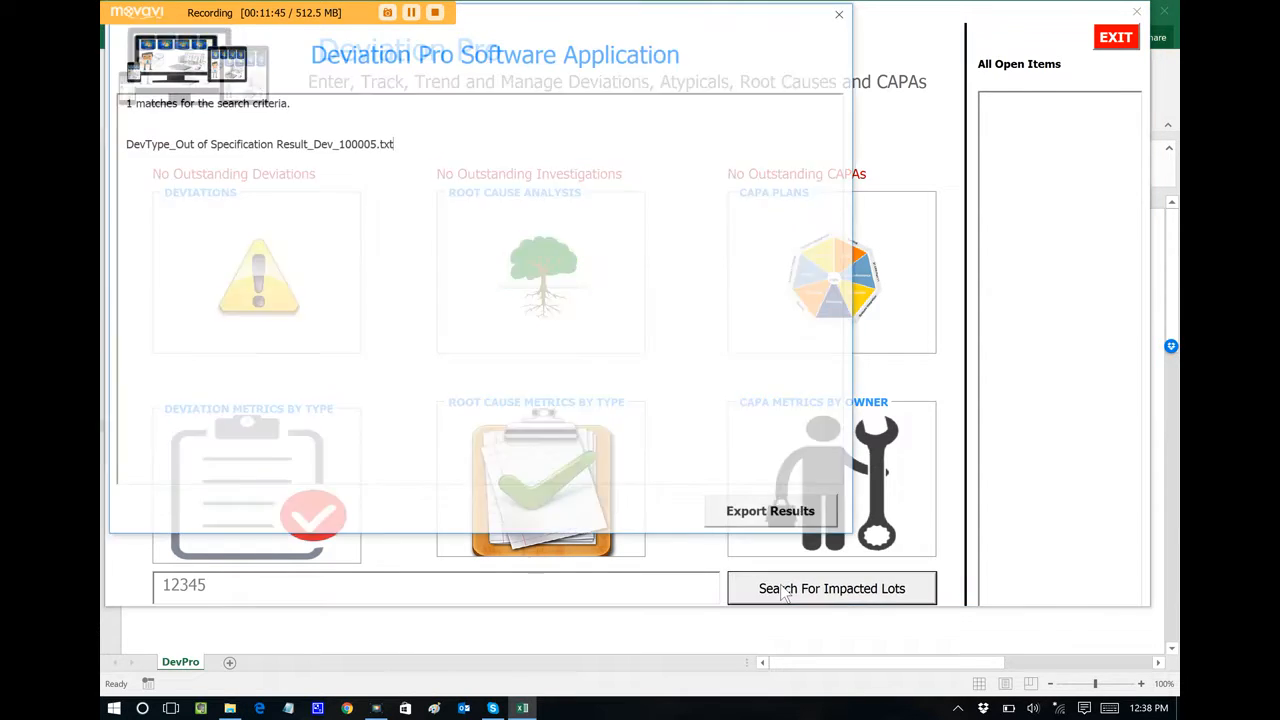